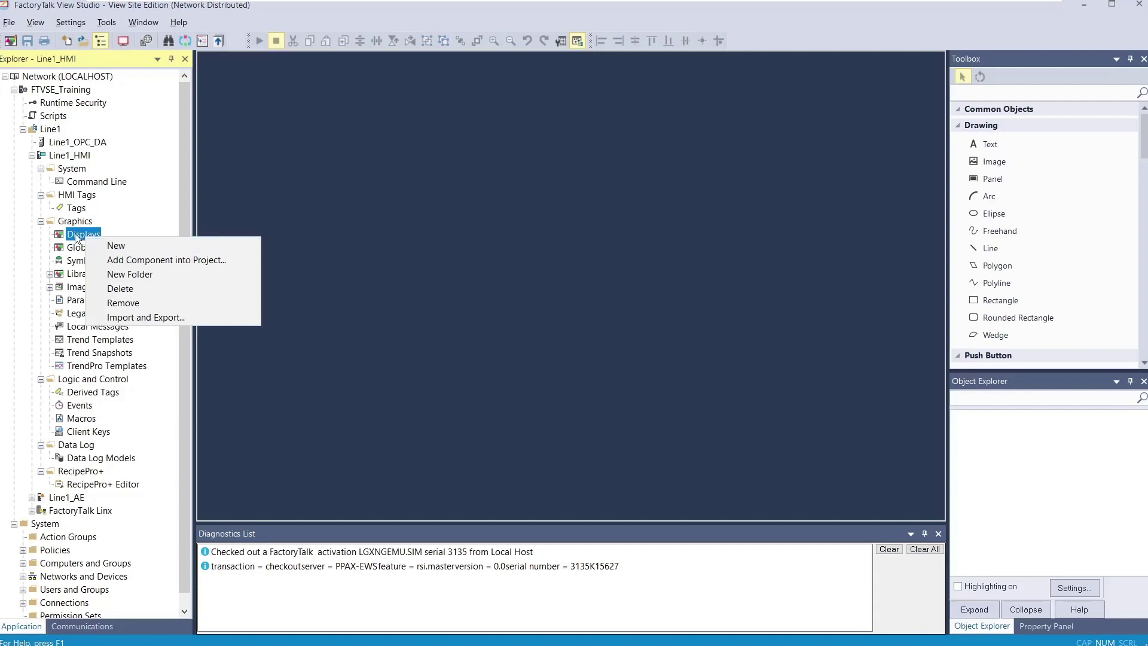
- Create a new folder named Line1 under the graphic Displays
click(120, 275)
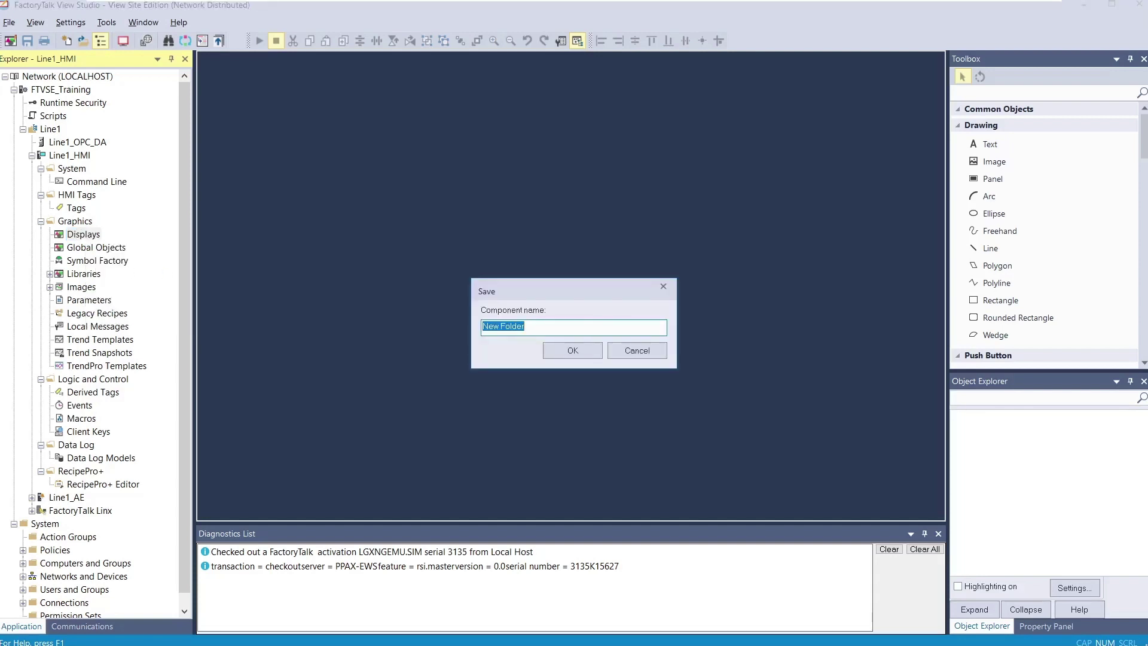
text(Line1)
key(Return)
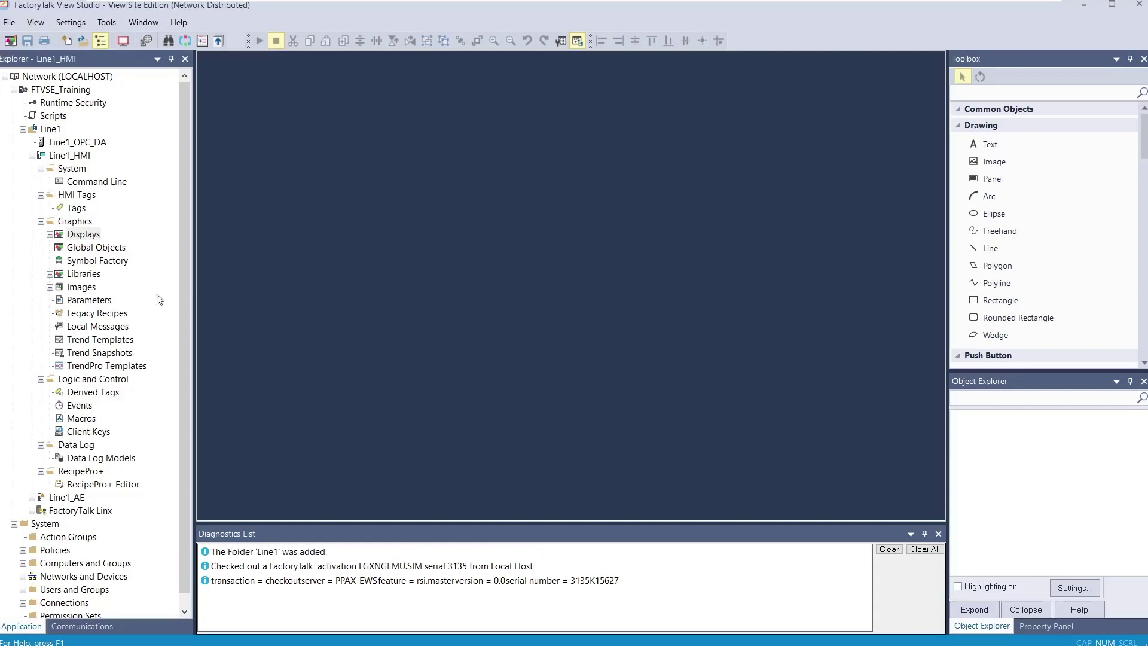
- Create a new display in the Line1 displays folder and save it as 0-Overview
click(49, 234)
right_click(88, 250)
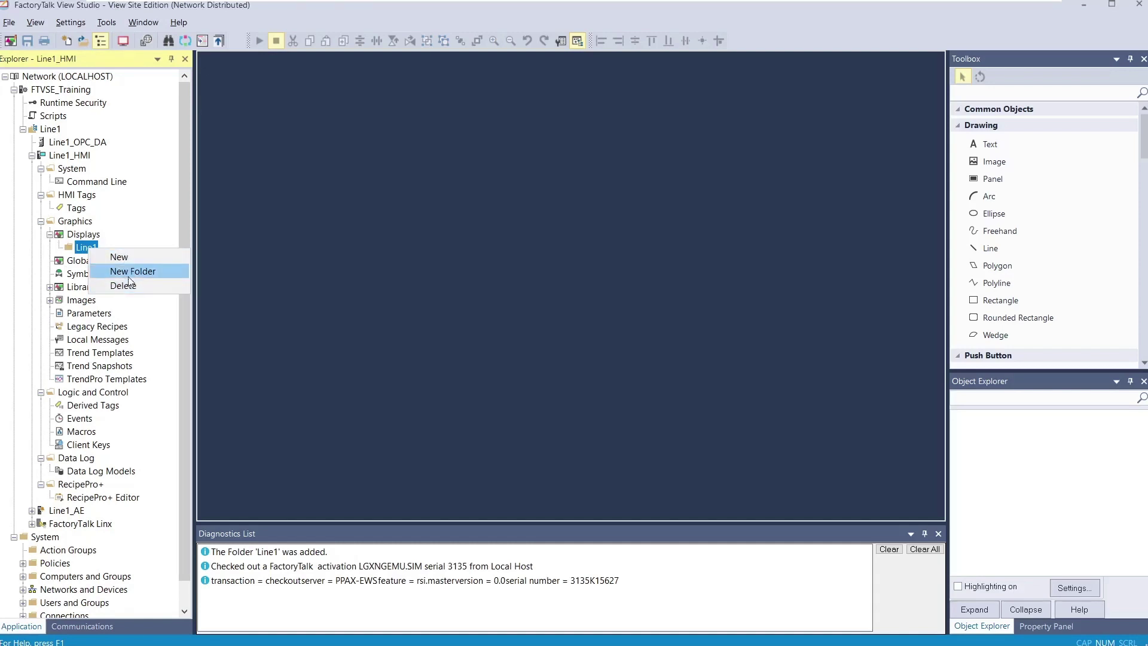
click(127, 257)
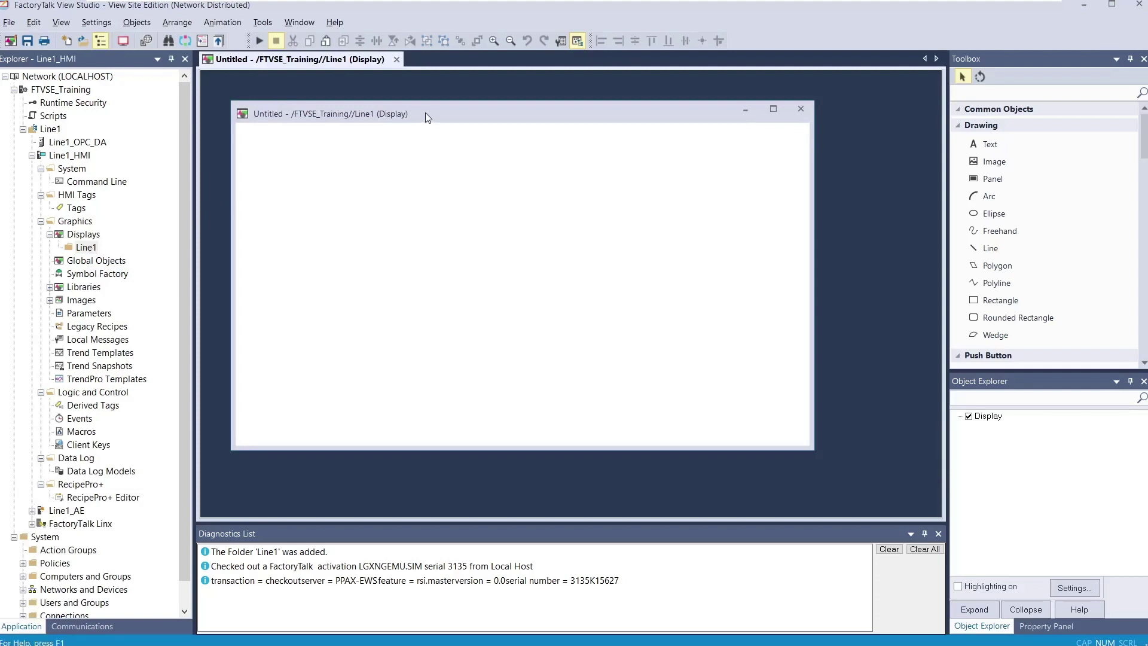
click(29, 42)
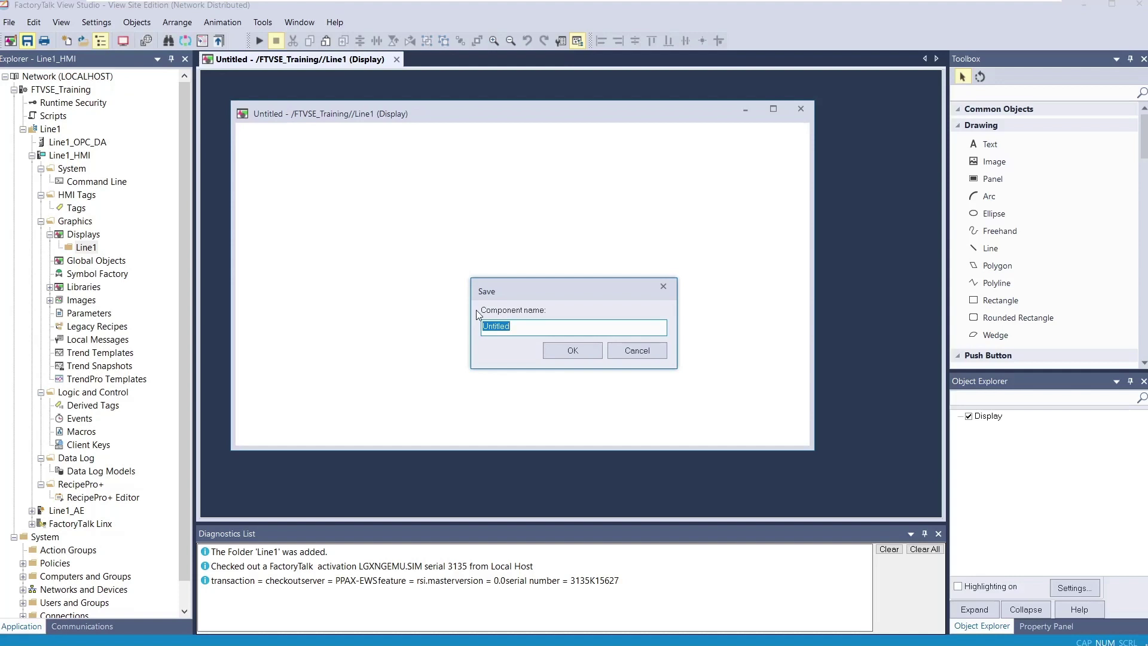
text(Over)
text(view)
text(0-)
click(485, 327)
click(572, 352)
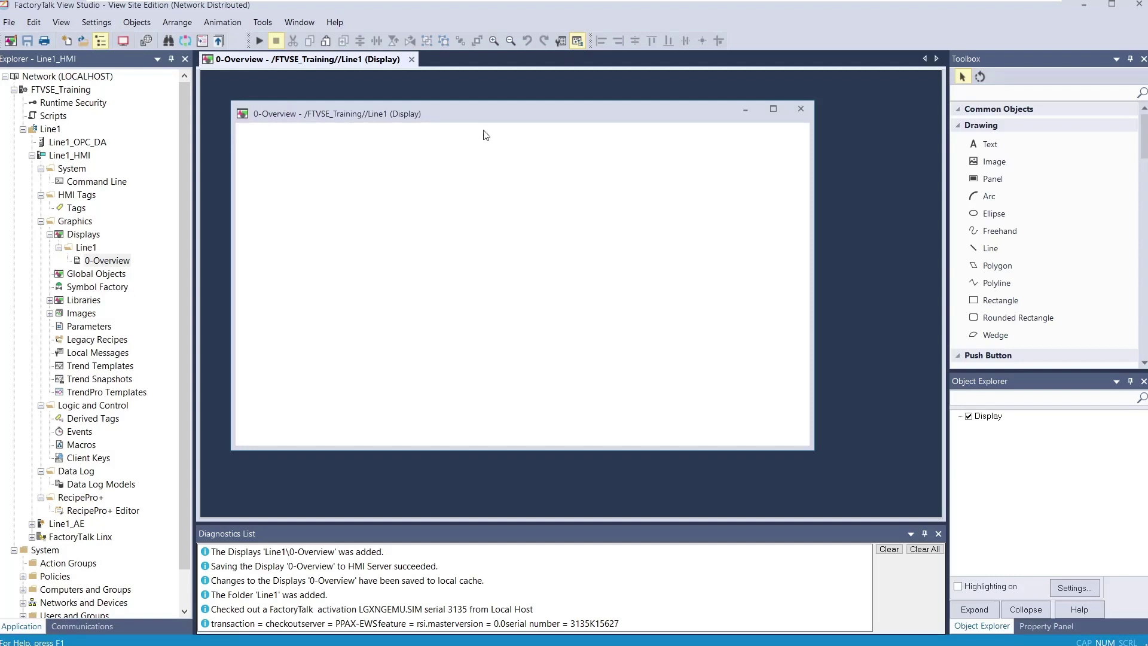
- Open the 0-Overview display settings and try the On Top and Overlay display types, ending on Replace
double_click(504, 122)
right_click(365, 158)
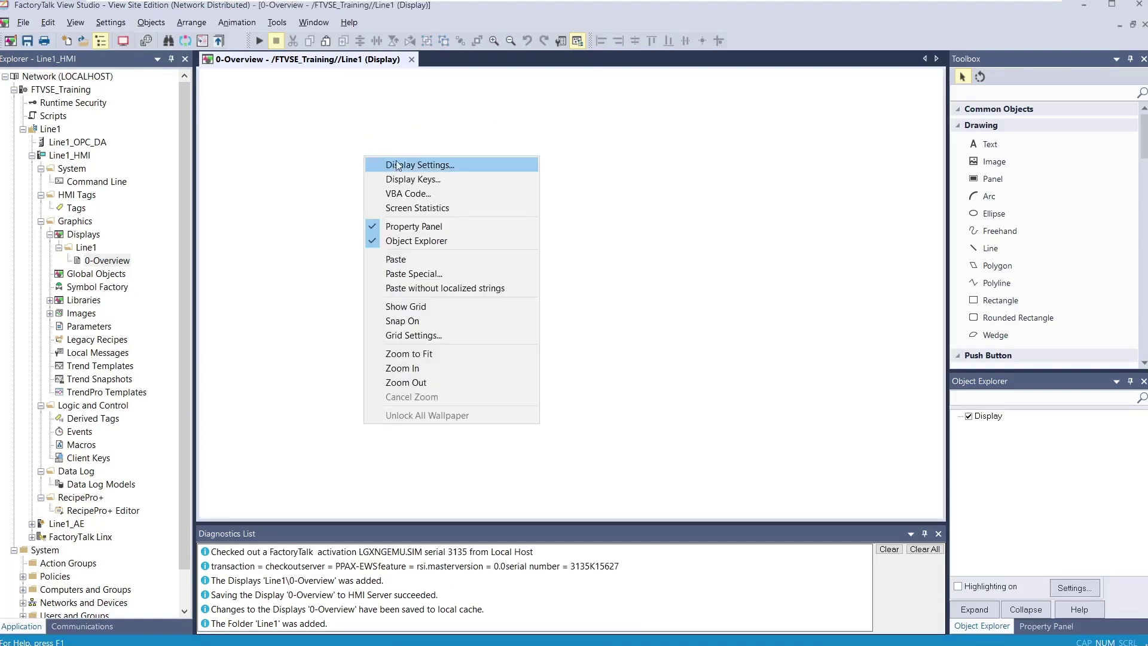
click(432, 169)
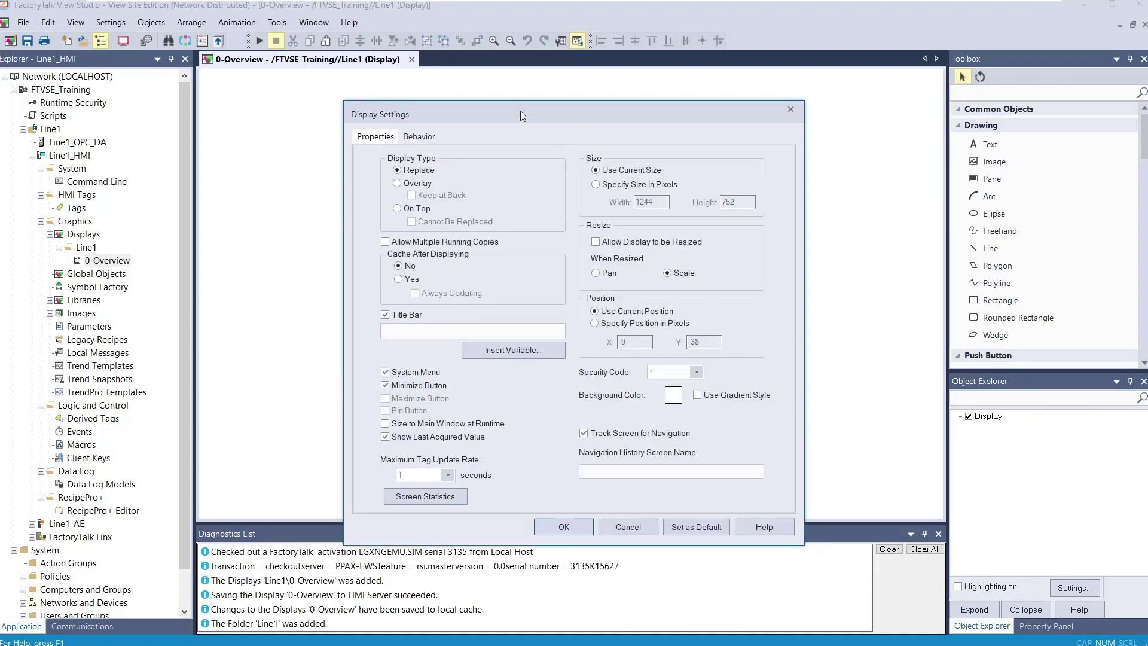
drag(520, 110, 435, 91)
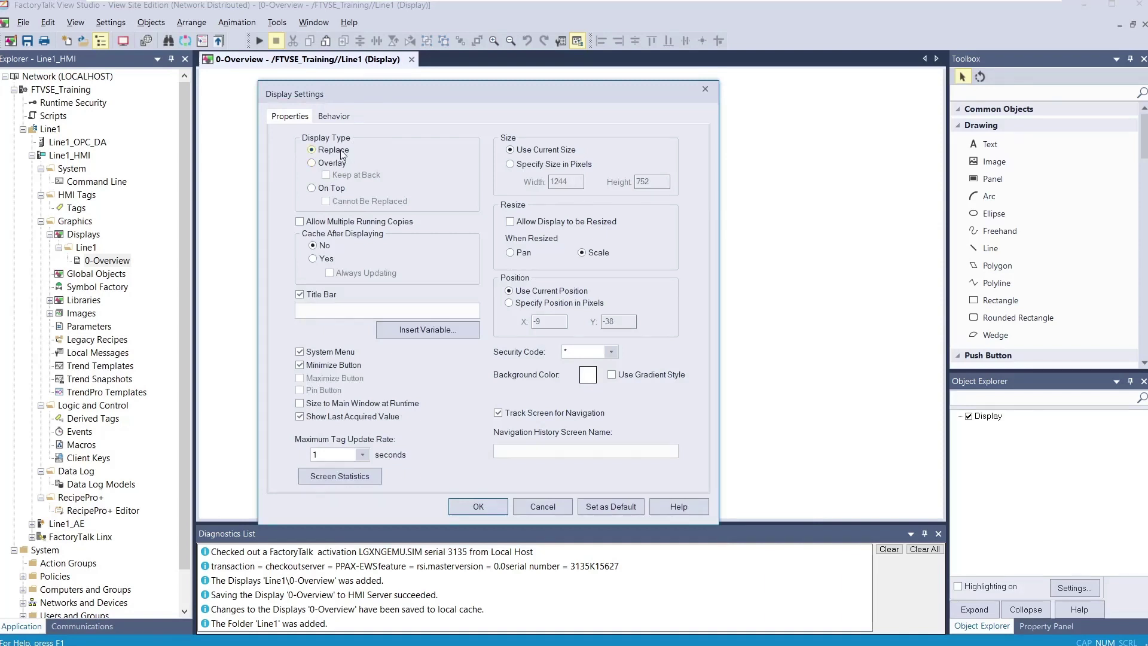
click(330, 189)
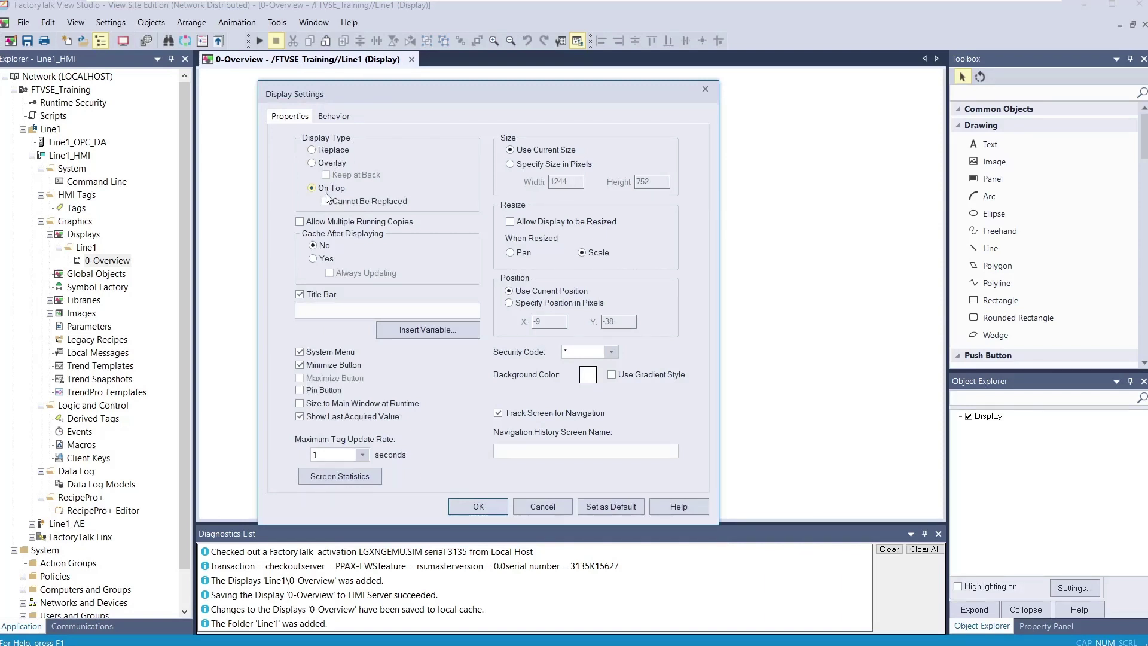
click(335, 167)
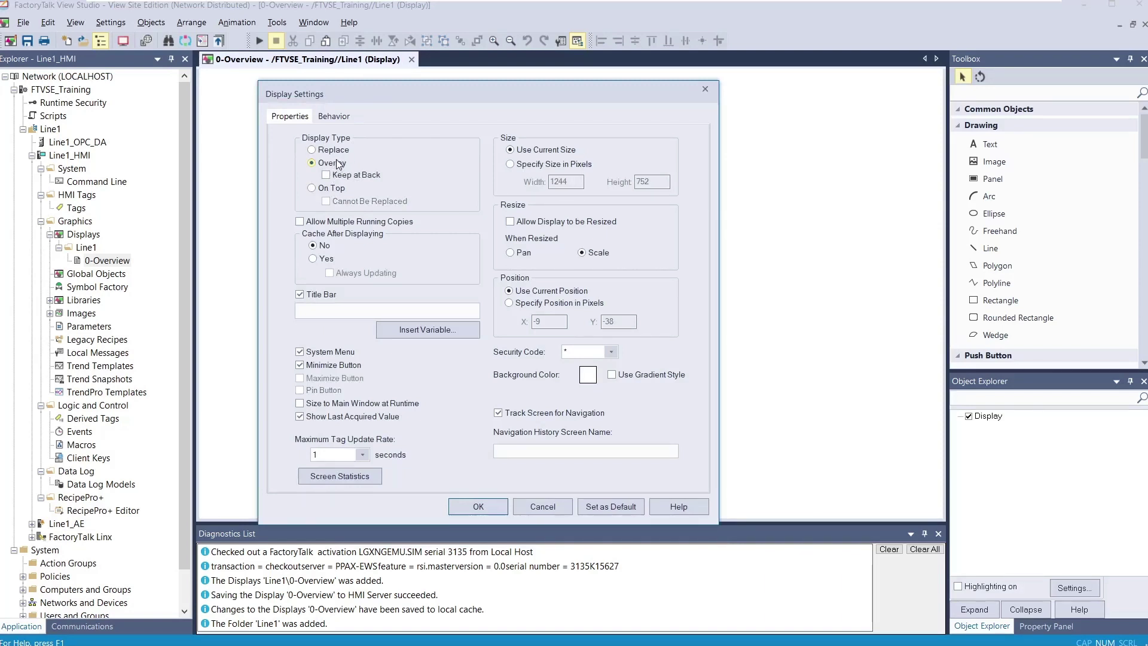
click(334, 156)
click(314, 189)
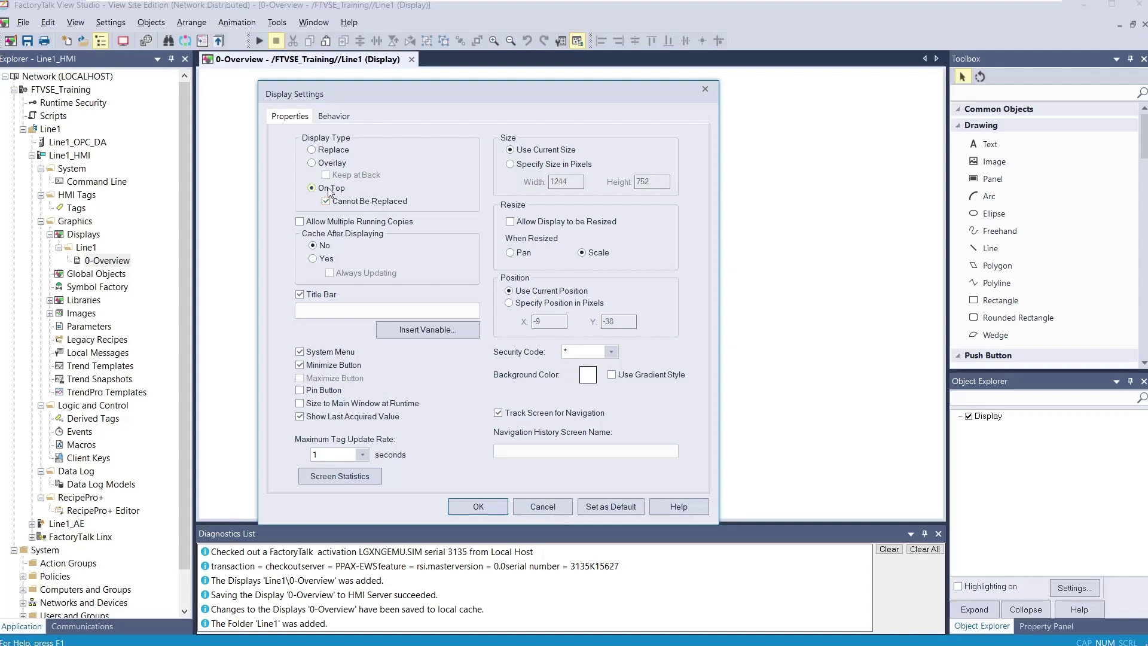
click(331, 151)
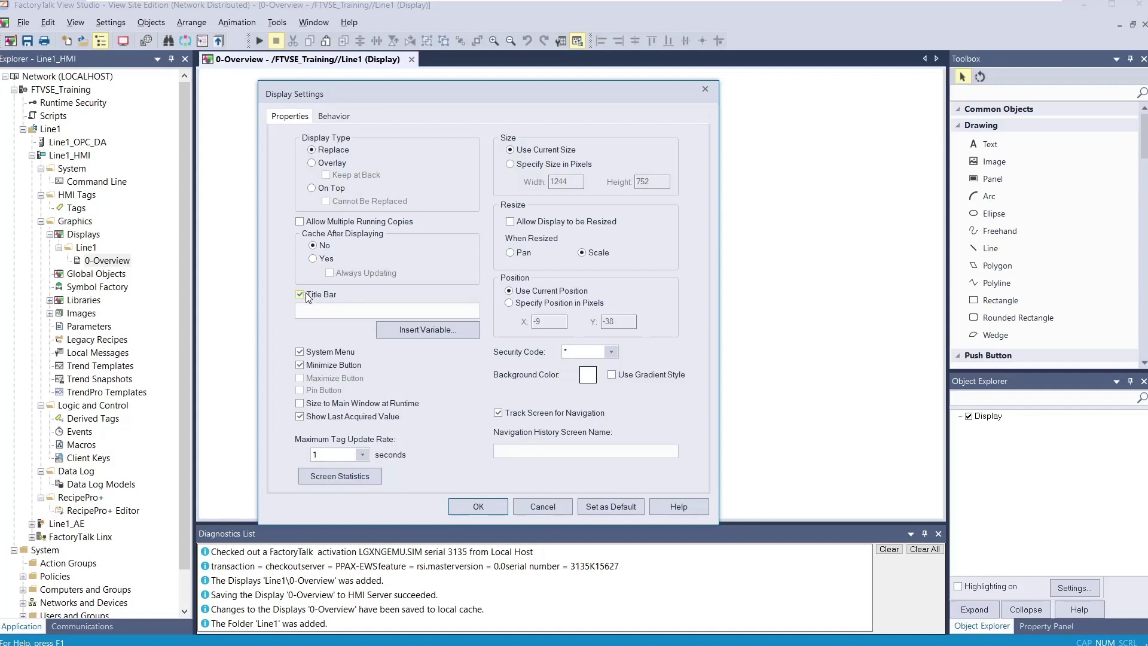
- Try the title bar options, keeping the title bar with System Menu off and Size to Main Window at Runtime on
click(306, 293)
click(314, 295)
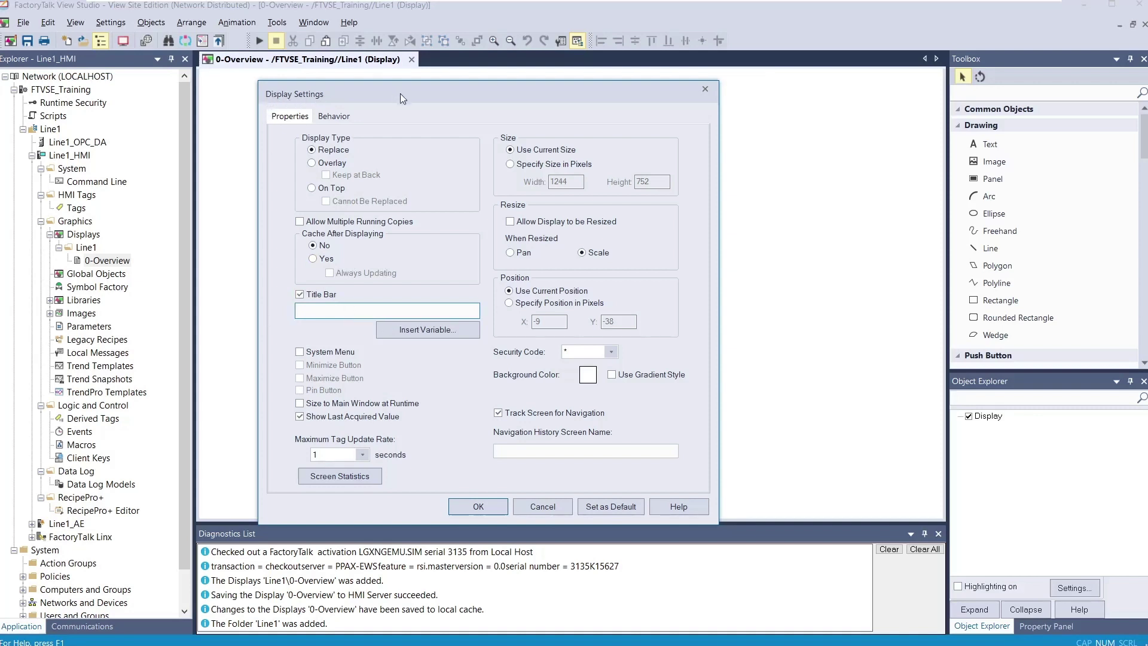
mouse_move(400, 93)
mouse_down()
mouse_move(499, 116)
mouse_move(387, 105)
mouse_up()
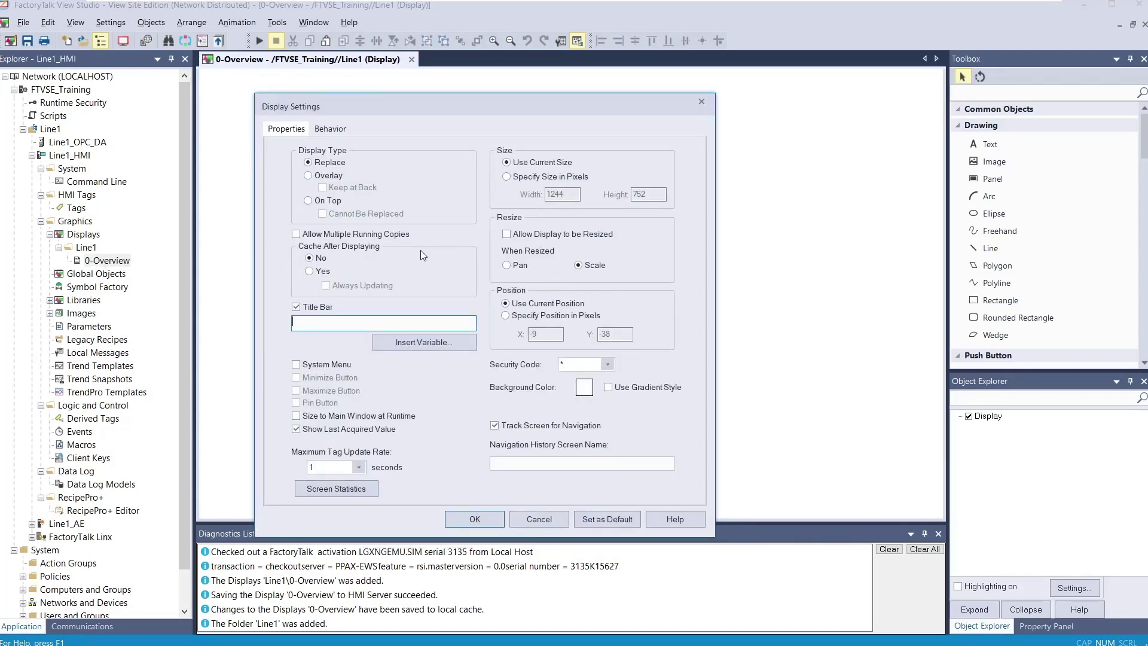
click(306, 309)
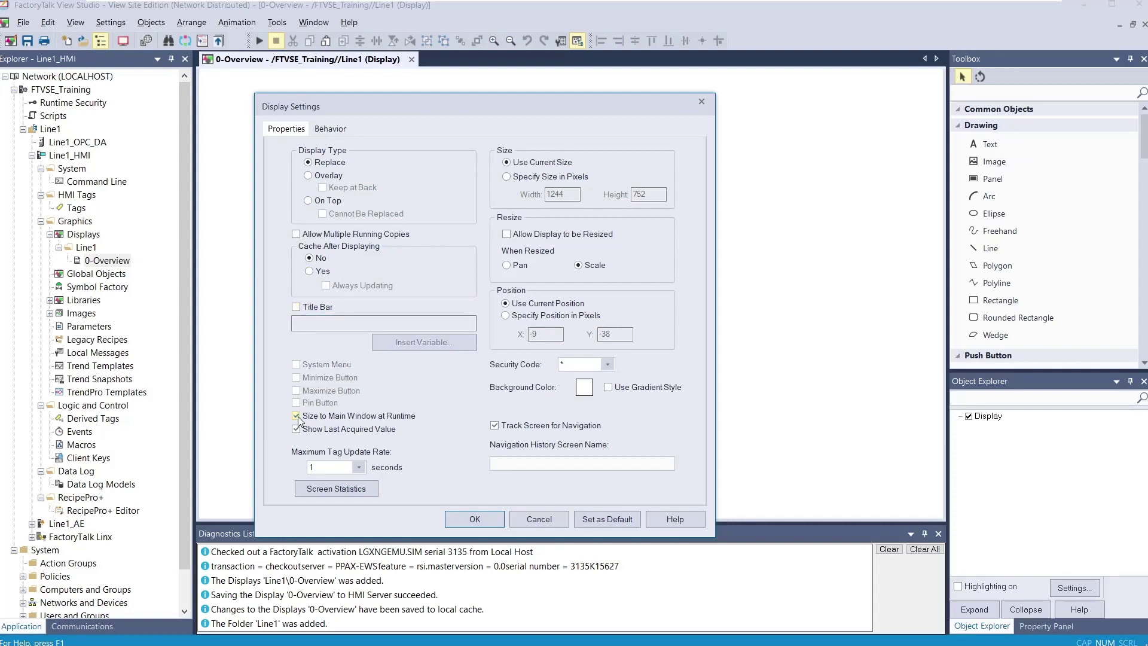
click(296, 307)
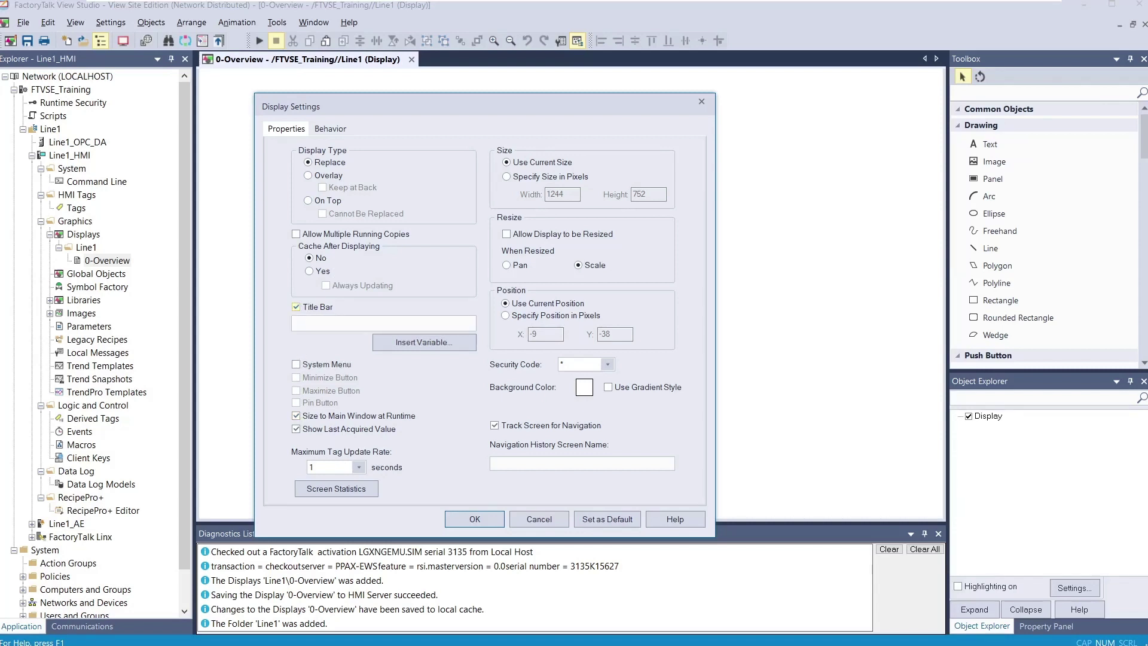
click(296, 364)
click(296, 377)
click(315, 366)
click(312, 417)
click(358, 418)
- Try a maximum tag update rate of 0.25 seconds, inspect the screen statistics, and close the settings without saving
click(359, 467)
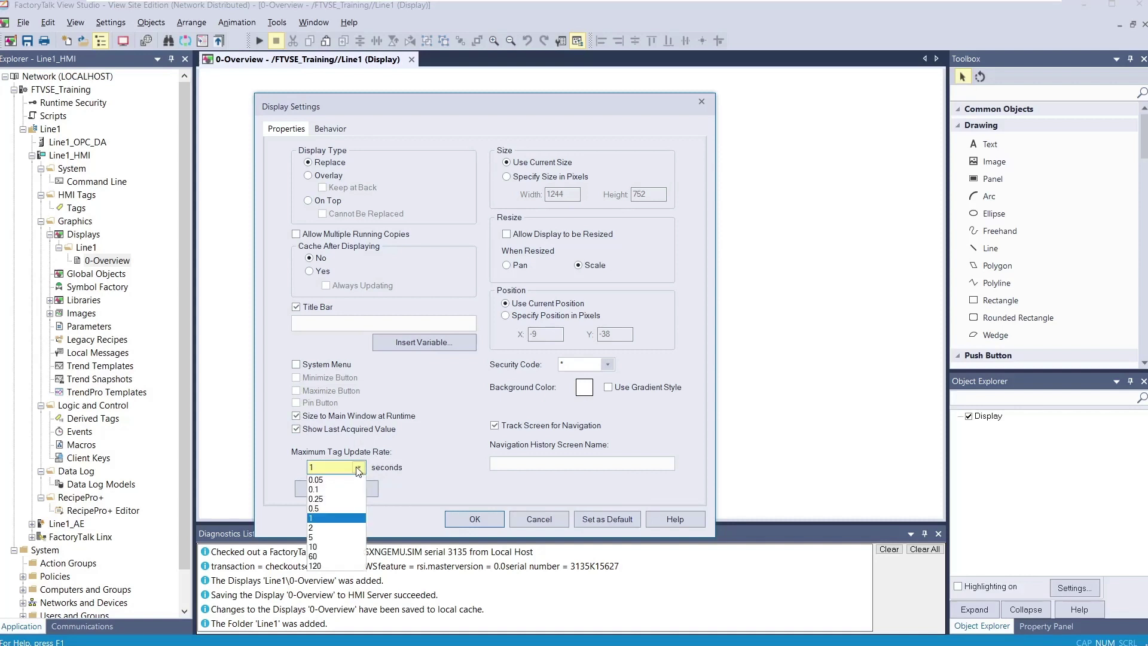
click(332, 499)
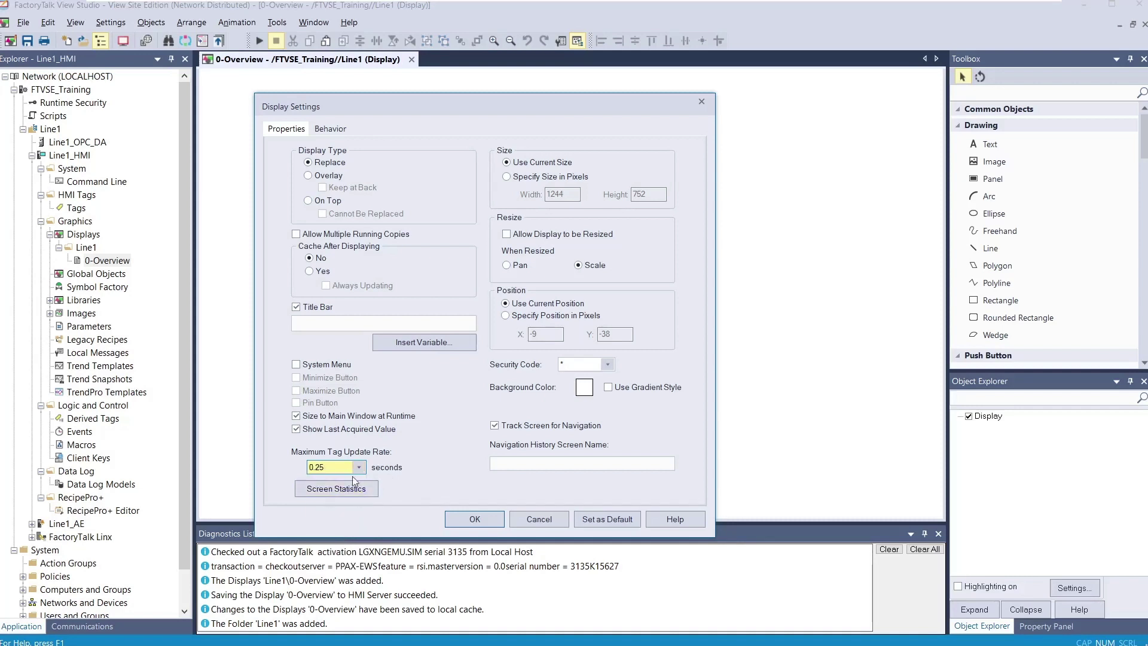
click(336, 491)
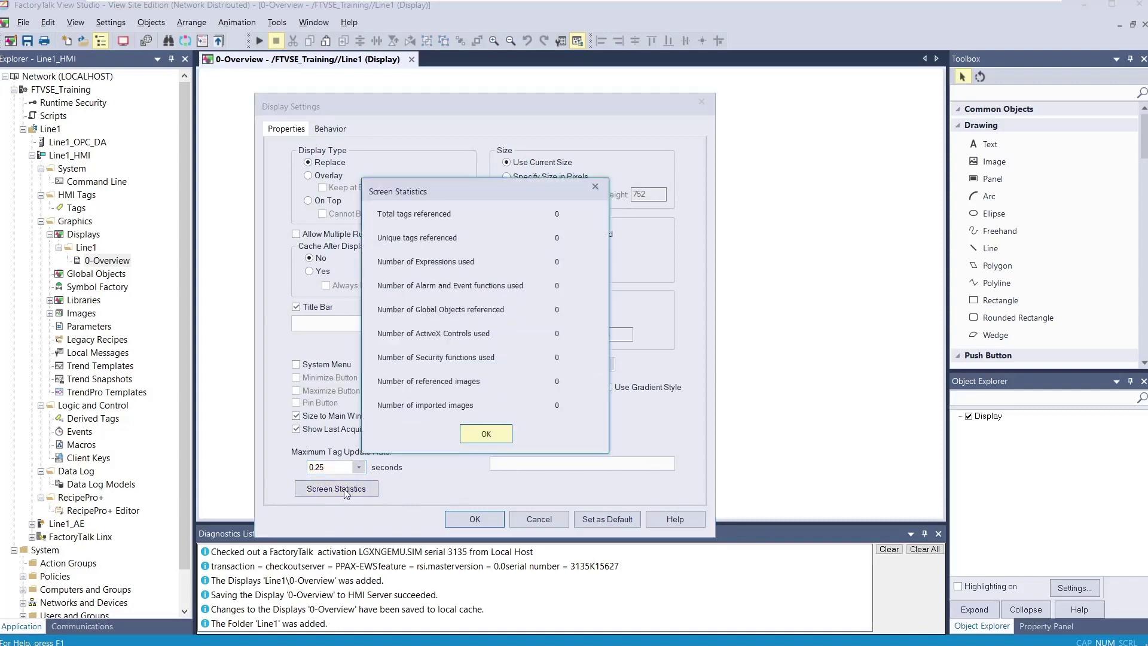
drag(479, 195, 544, 167)
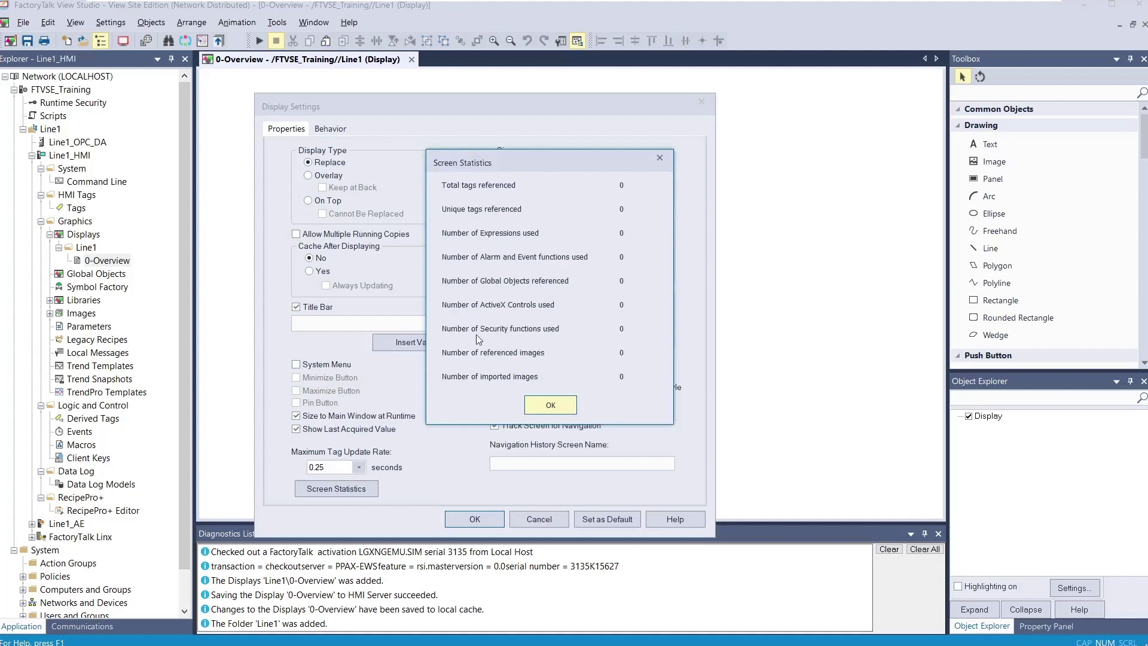
click(546, 406)
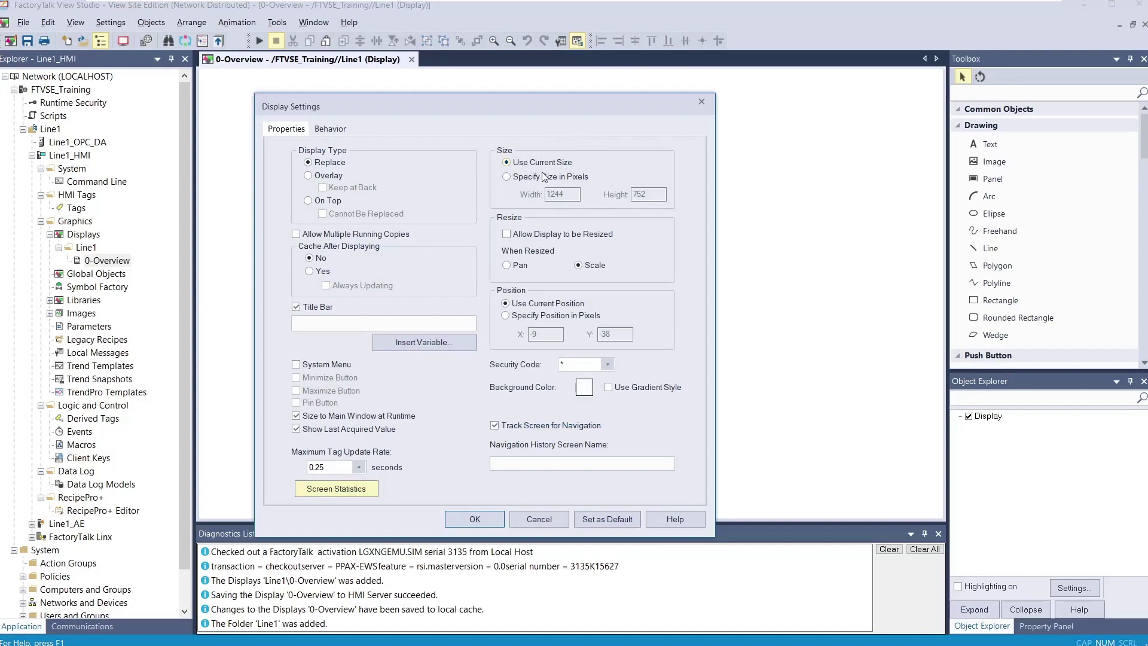
click(701, 102)
- Restore the 0-Overview display to a floating window and shrink it to about 808 by 433 pixels
right_click(446, 152)
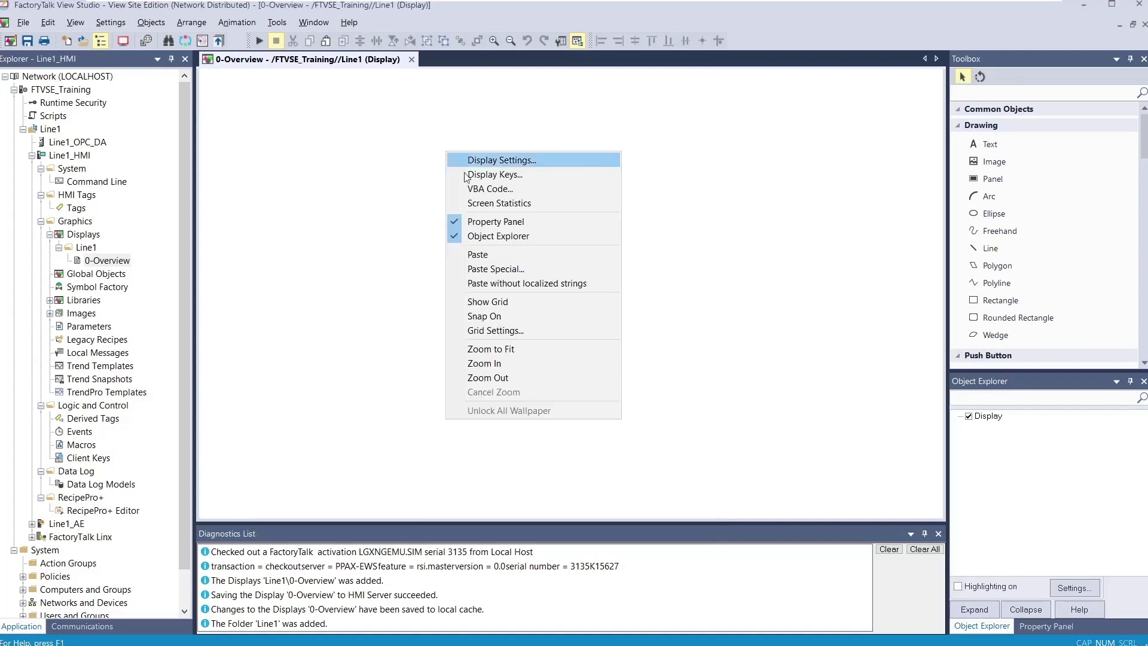
click(460, 369)
right_click(463, 205)
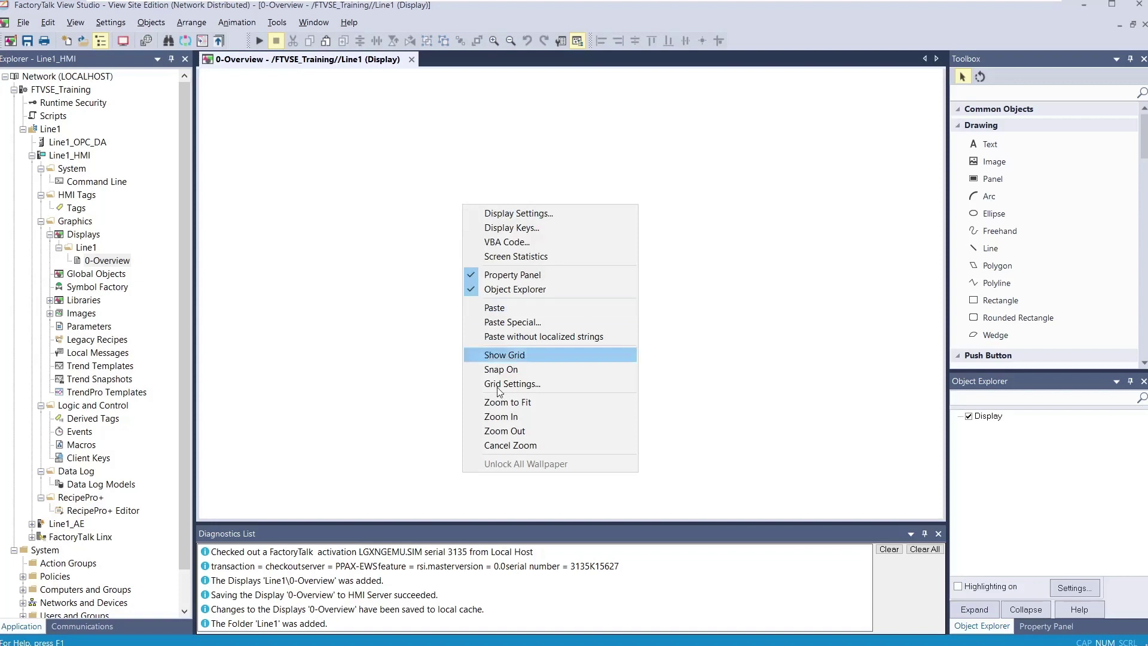
click(513, 432)
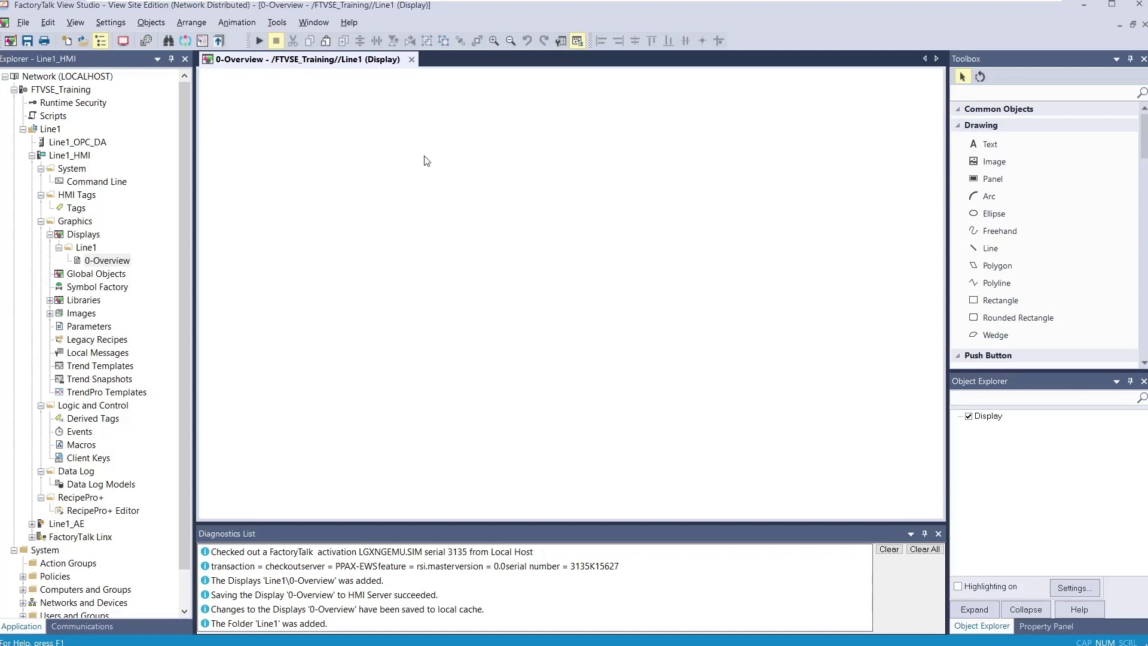
click(1132, 24)
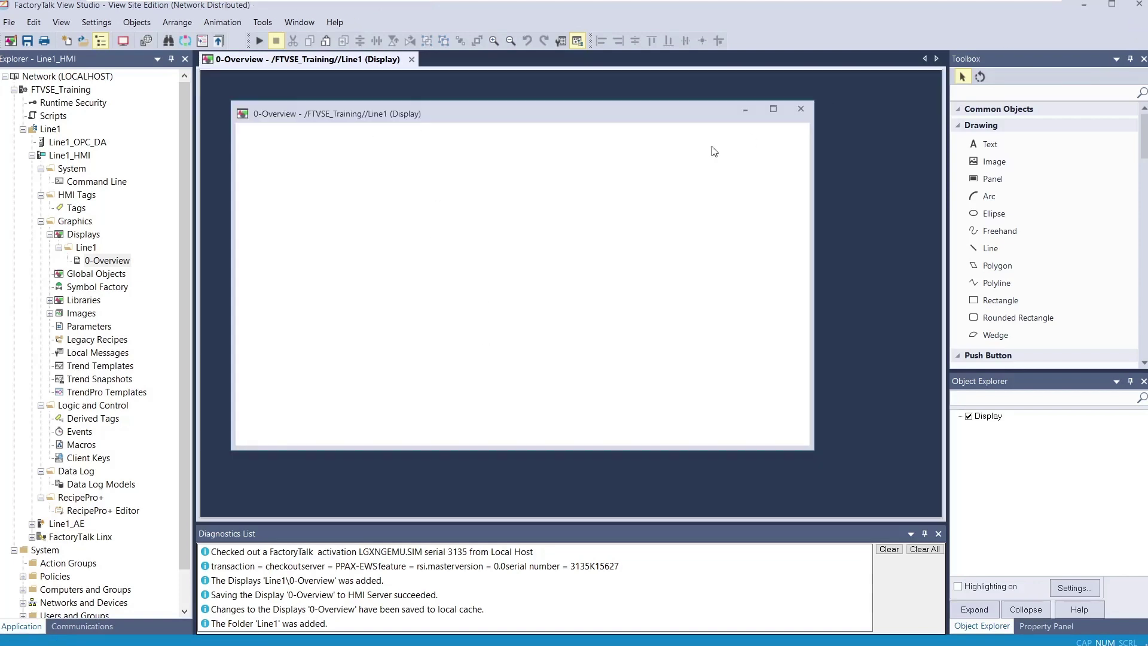
drag(812, 448, 723, 386)
- Specify the display's size in its settings as 1920 pixels wide and 1000 pixels high
right_click(486, 204)
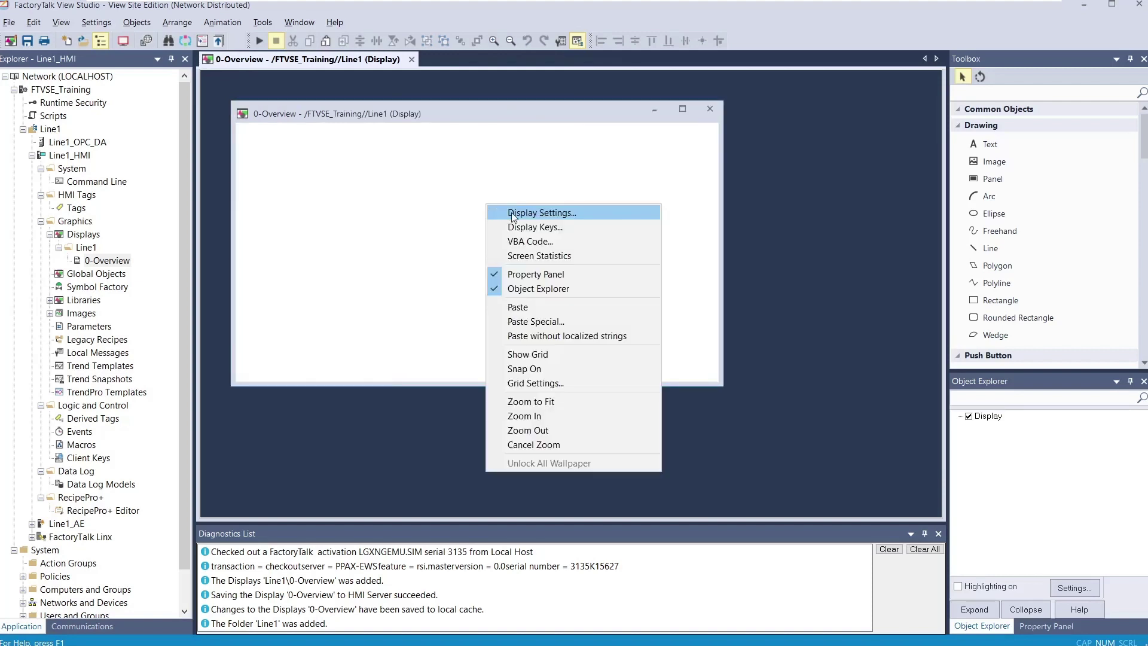
click(511, 213)
click(622, 185)
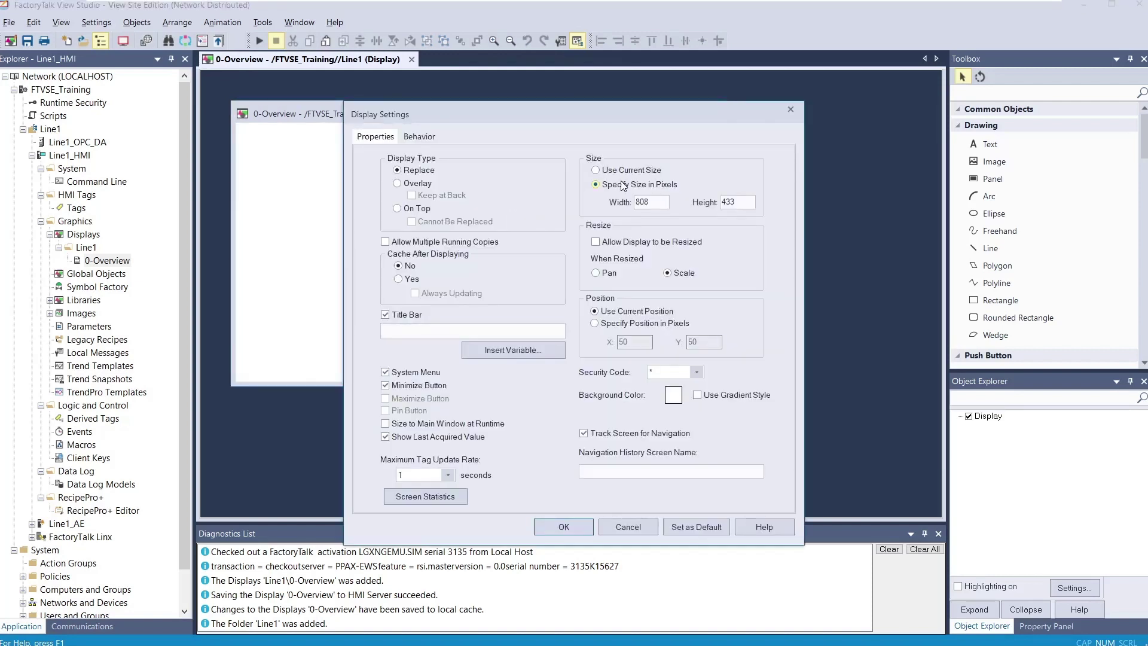
double_click(643, 202)
text(1920)
key(Tab)
text(1000)
- Try allowing the display to be resized and the Pan option, then return to Scale with resizing disallowed
click(634, 244)
click(632, 245)
click(616, 278)
click(676, 274)
click(604, 242)
click(606, 247)
- Try specifying the display's position in pixels, then return to using the current position
click(626, 325)
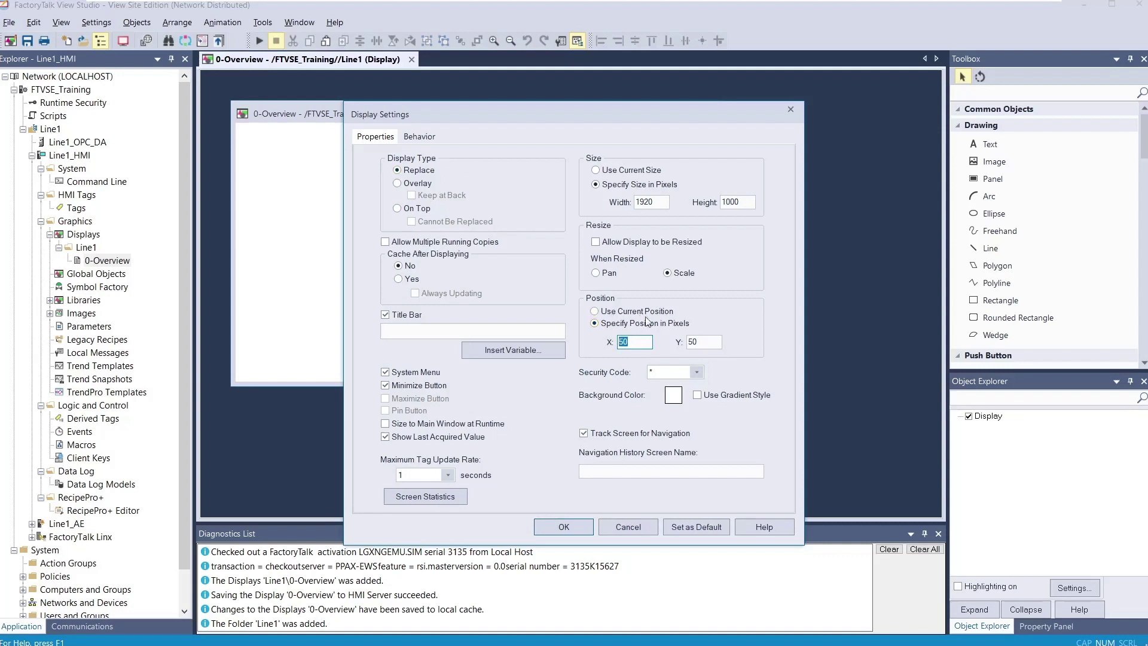
click(626, 316)
click(631, 327)
double_click(635, 342)
key(Tab)
click(622, 312)
- Review the security code choices, keeping *, and set the display's background to the lightest gray theme color without gradient style
click(687, 371)
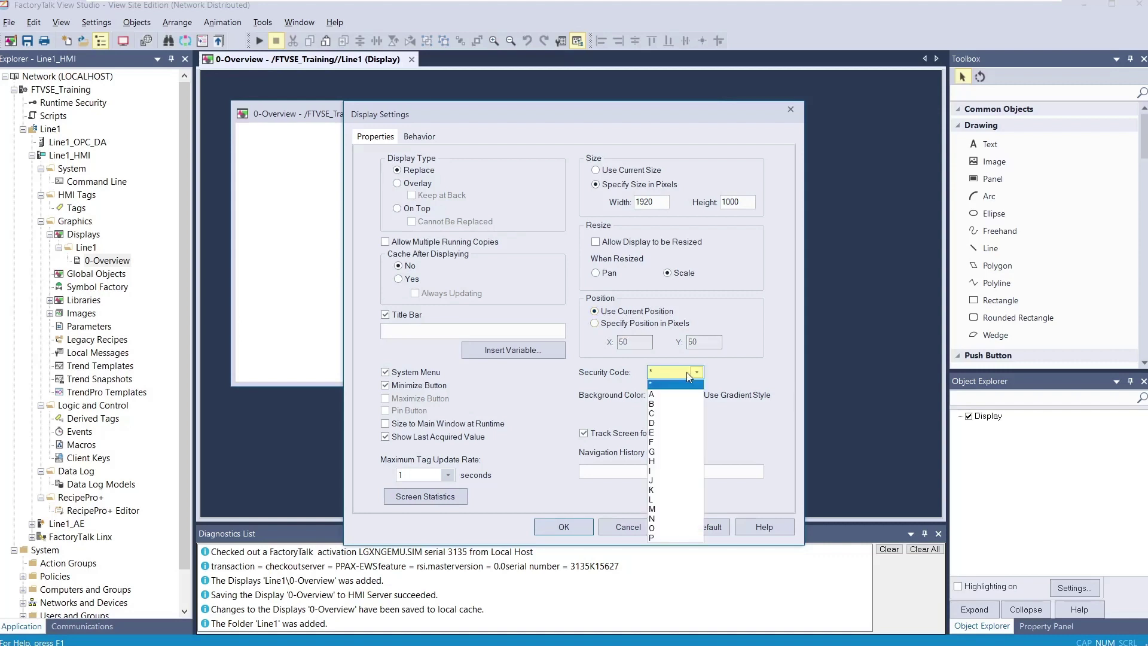
click(686, 372)
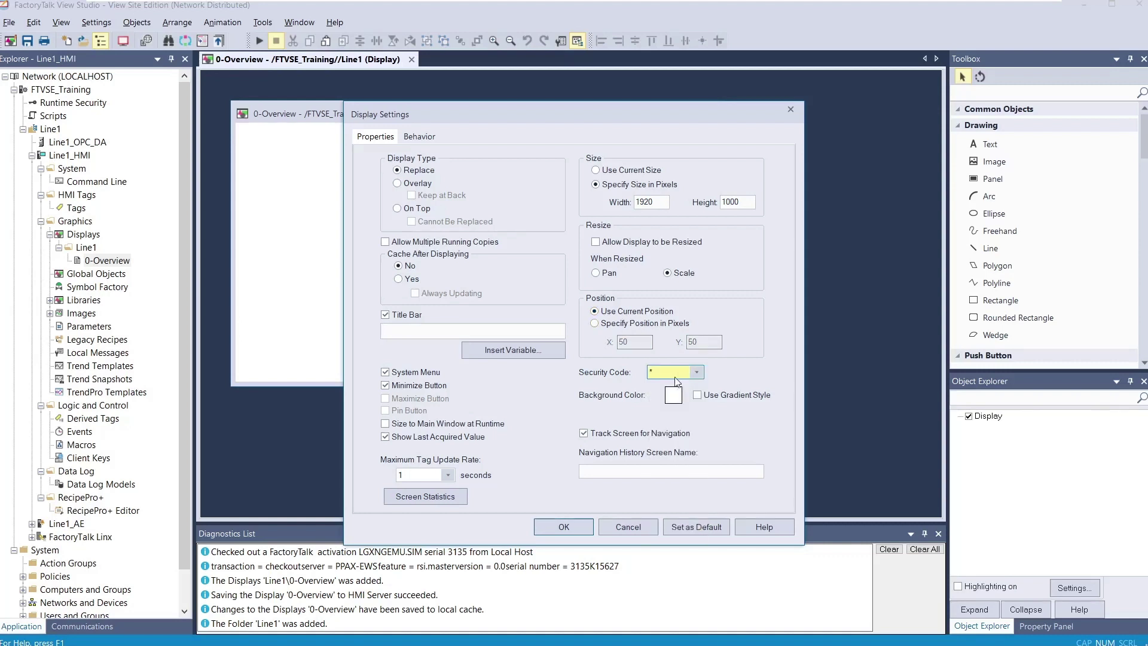
click(671, 395)
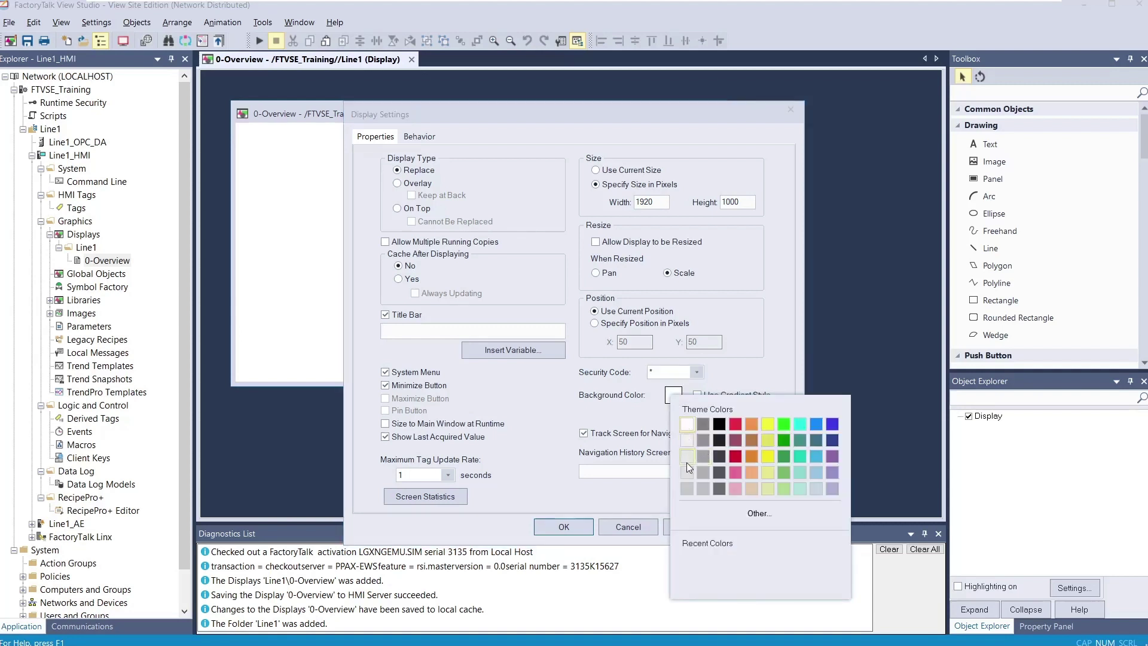
click(690, 441)
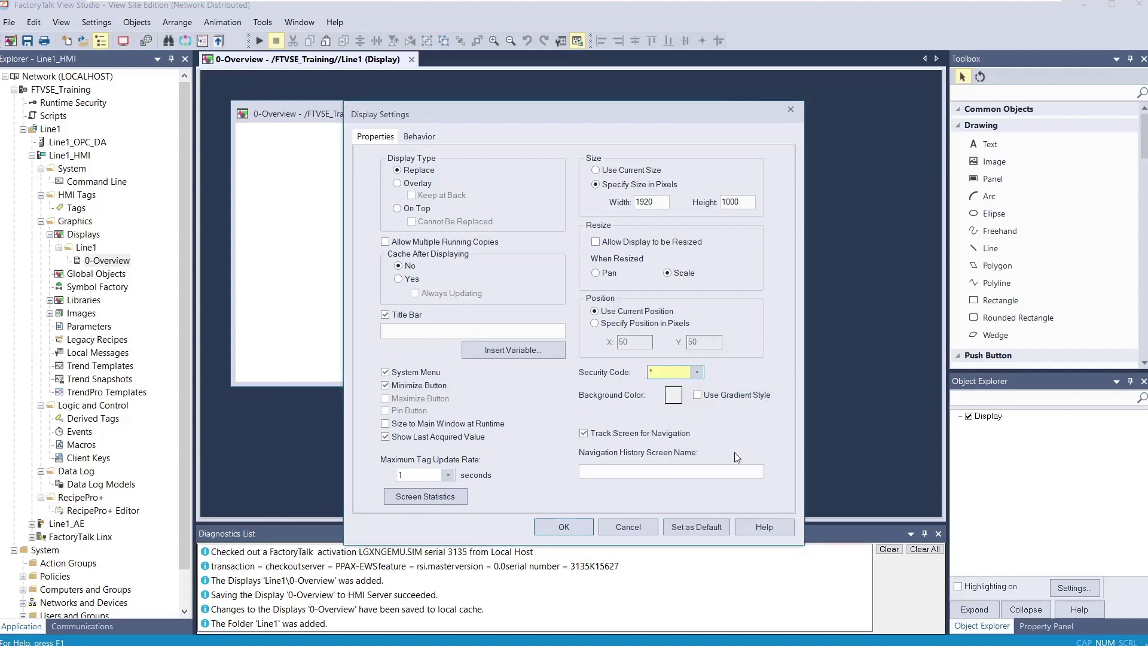
click(717, 400)
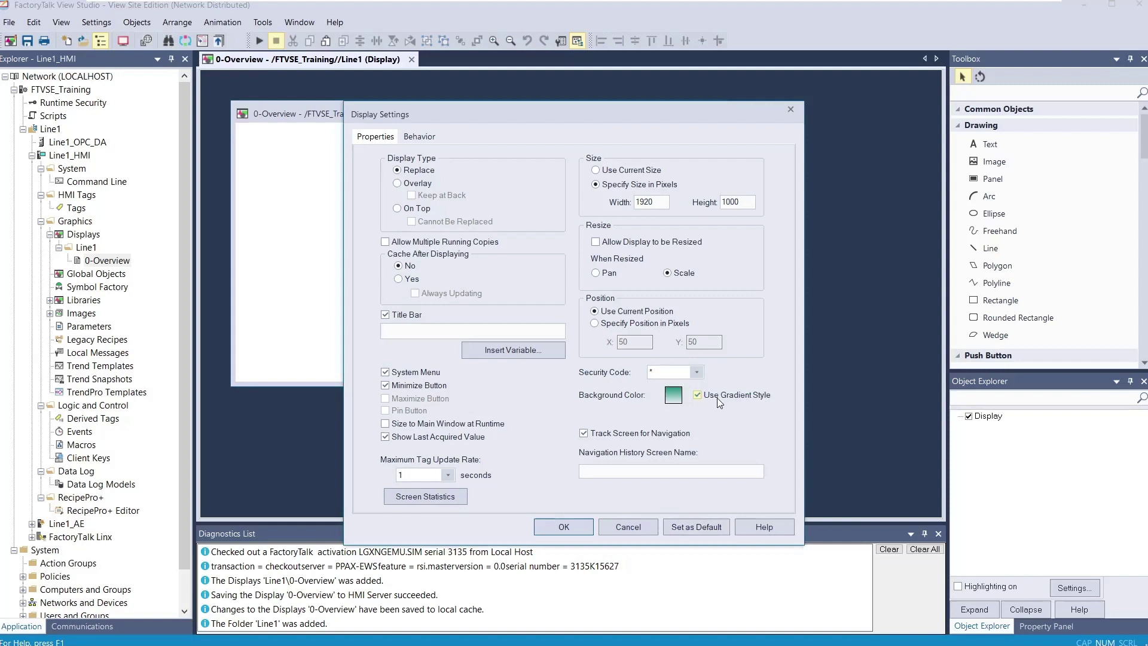
click(697, 395)
click(635, 471)
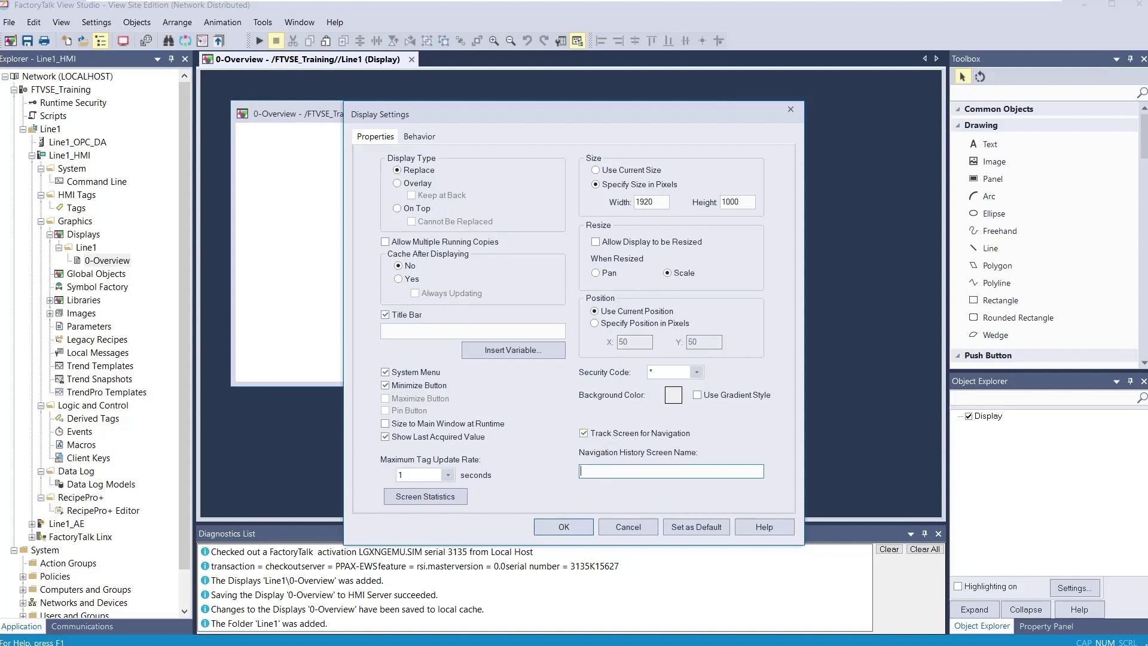
- Enter Overview as the navigation history screen name and accept the display settings
text(Overview)
key(shift+Home)
click(616, 471)
double_click(615, 471)
click(616, 472)
drag(617, 471, 572, 473)
click(616, 472)
click(568, 526)
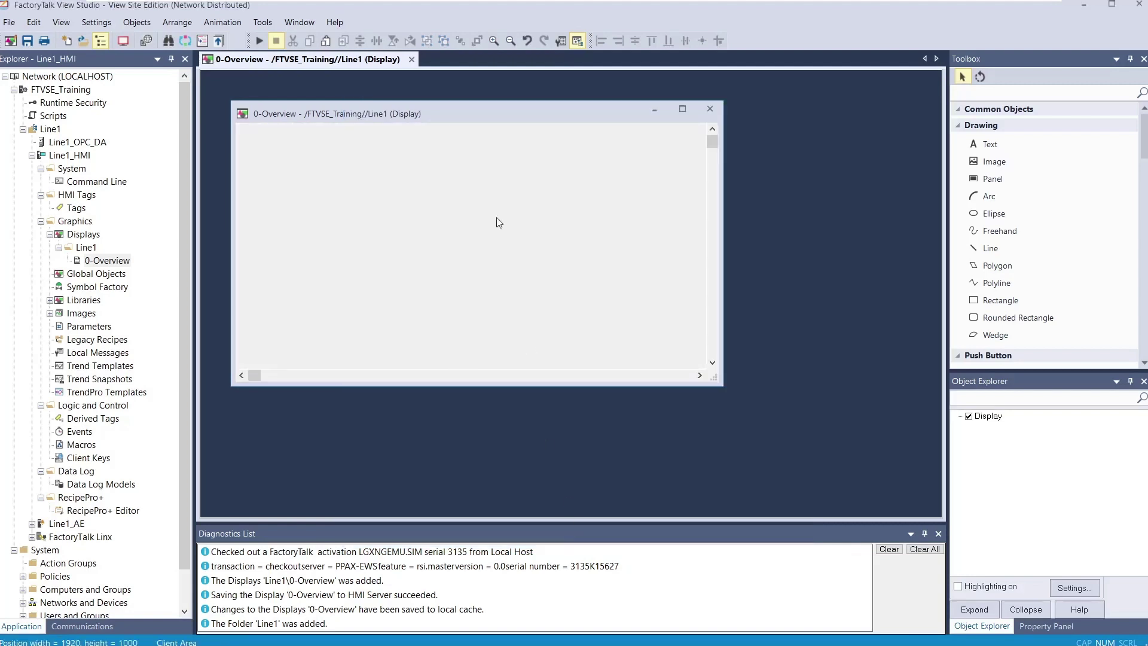
- Maximize the 0-Overview display window and enlarge the view so the display's outline nearly fills the work area
double_click(497, 107)
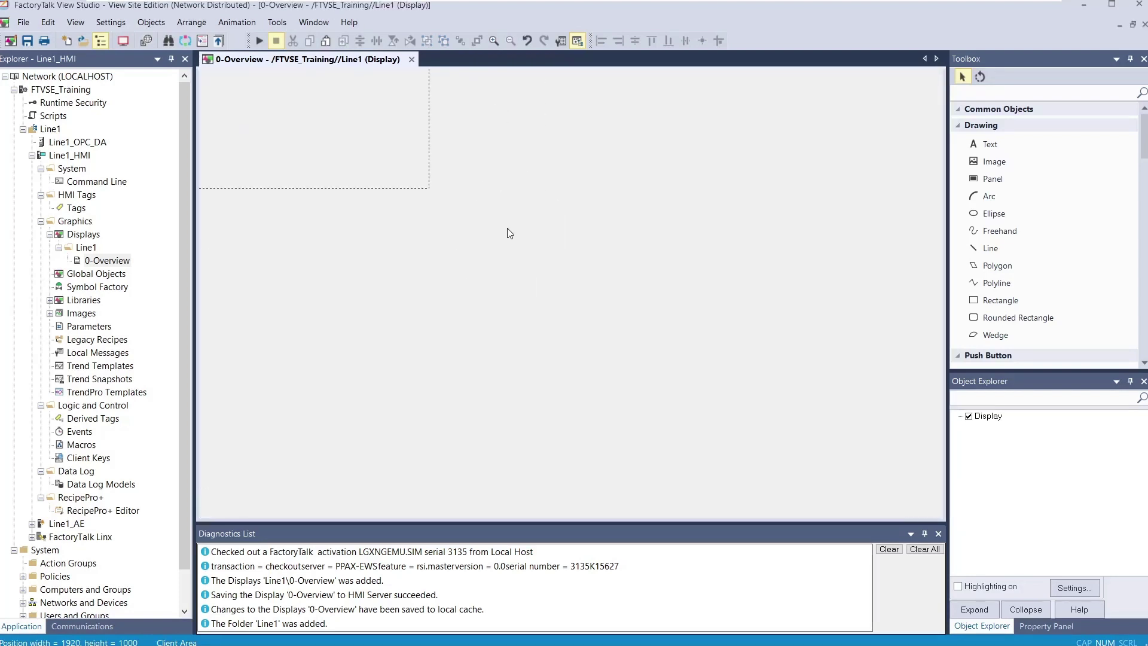
scroll(393, 192, up, 2)
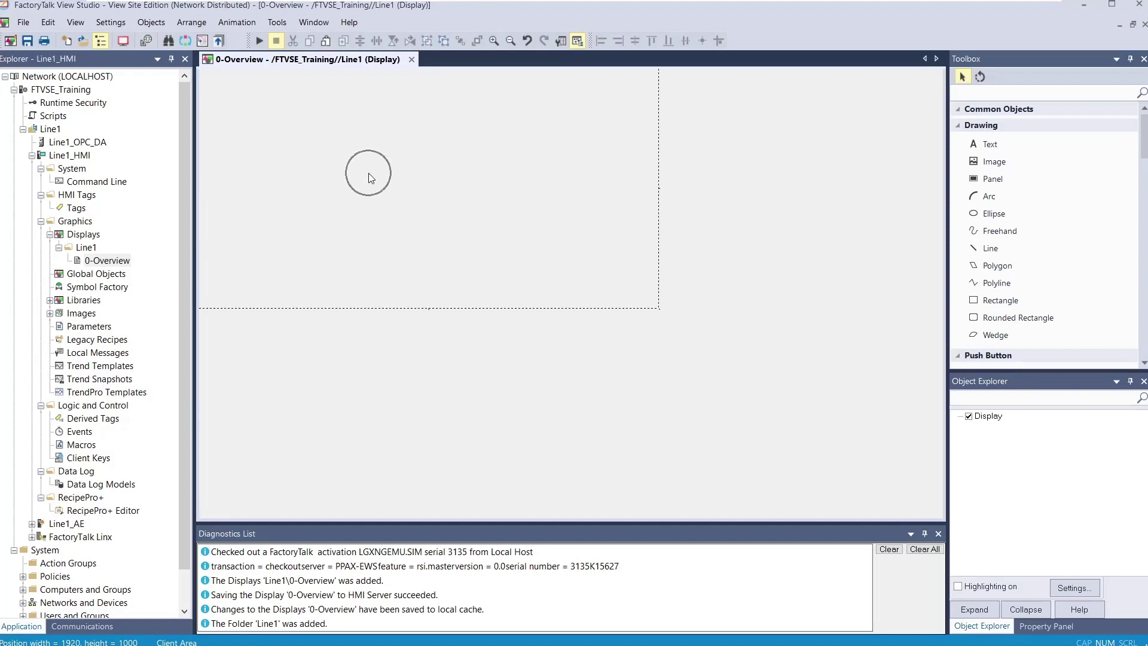
scroll(369, 173, up, 1)
scroll(368, 174, down, 1)
scroll(368, 173, down, 2)
scroll(368, 173, up, 2)
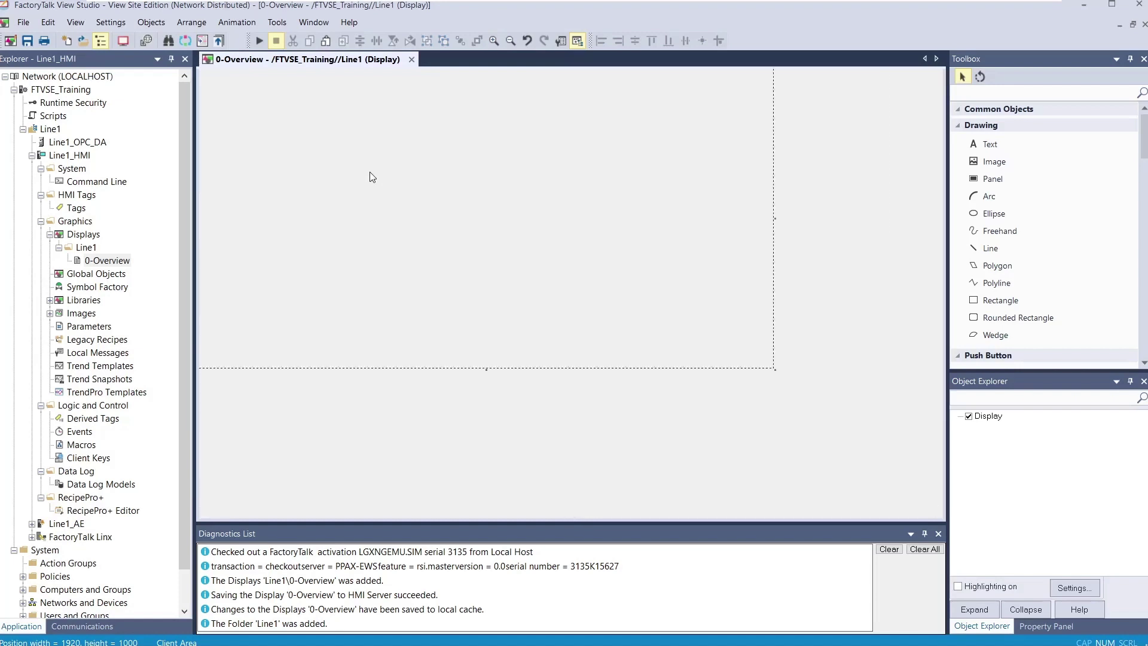
scroll(370, 172, down, 1)
scroll(369, 172, up, 3)
scroll(370, 170, down, 1)
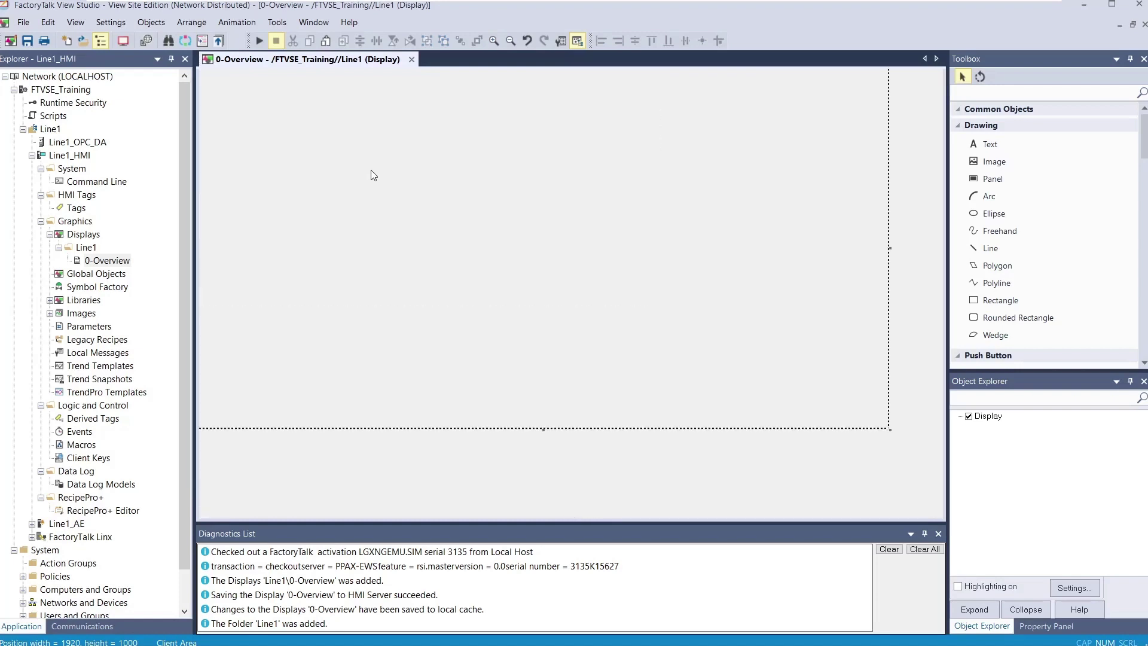
- Try the display's Zoom In and Zoom Out commands and look over the other display commands
right_click(391, 199)
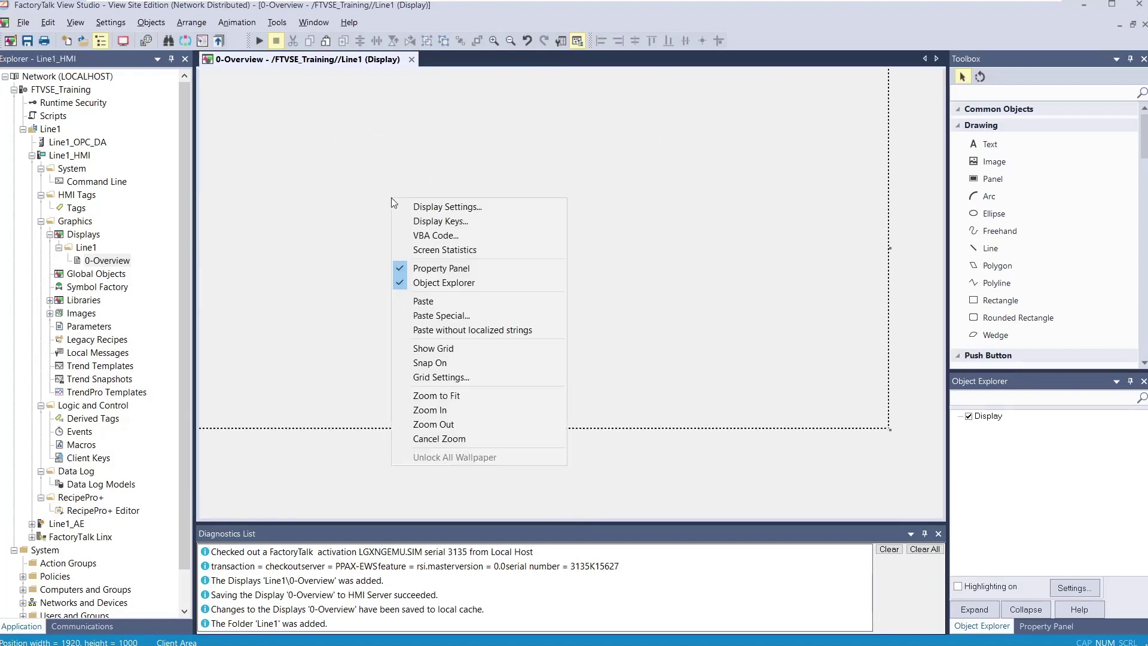
click(446, 412)
right_click(374, 232)
click(428, 457)
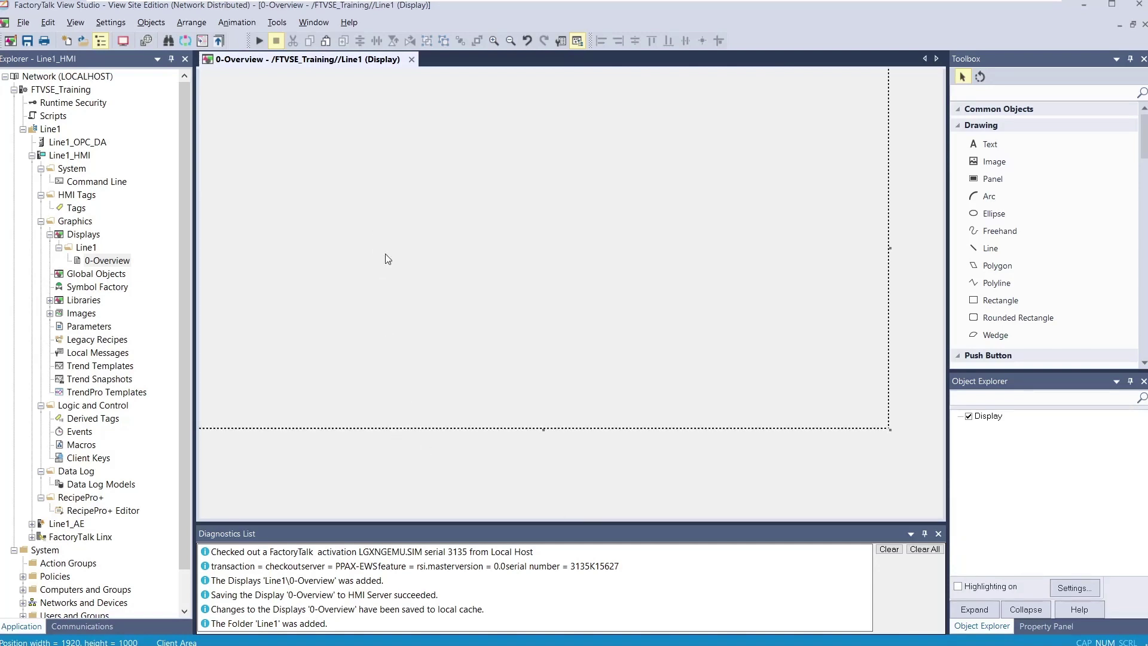
right_click(385, 254)
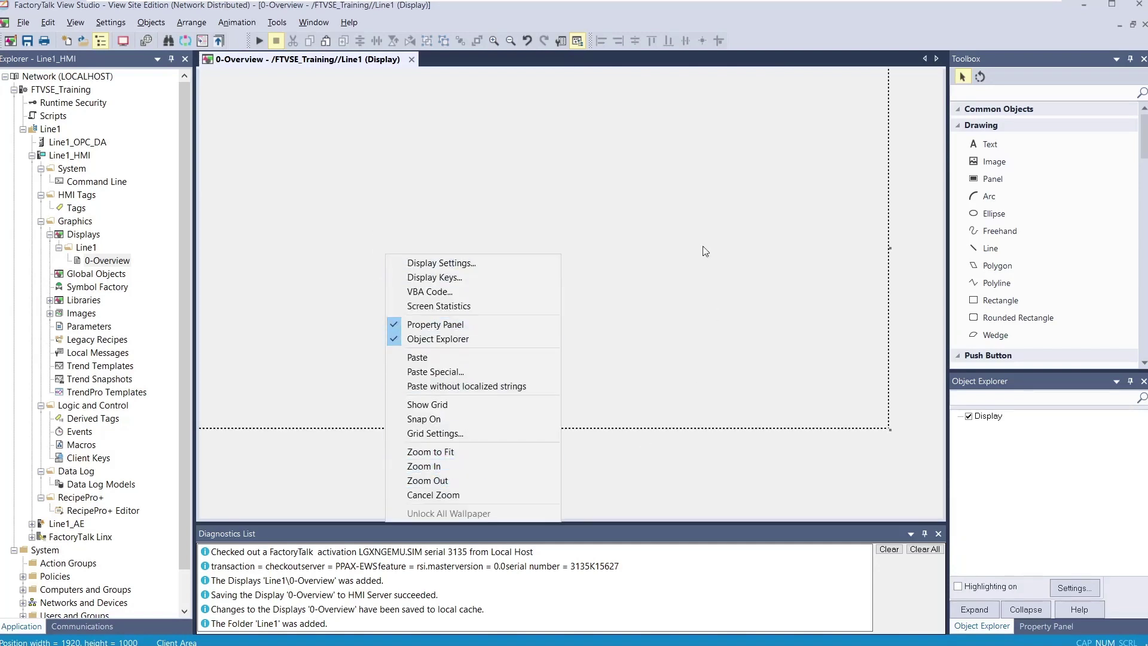
click(618, 172)
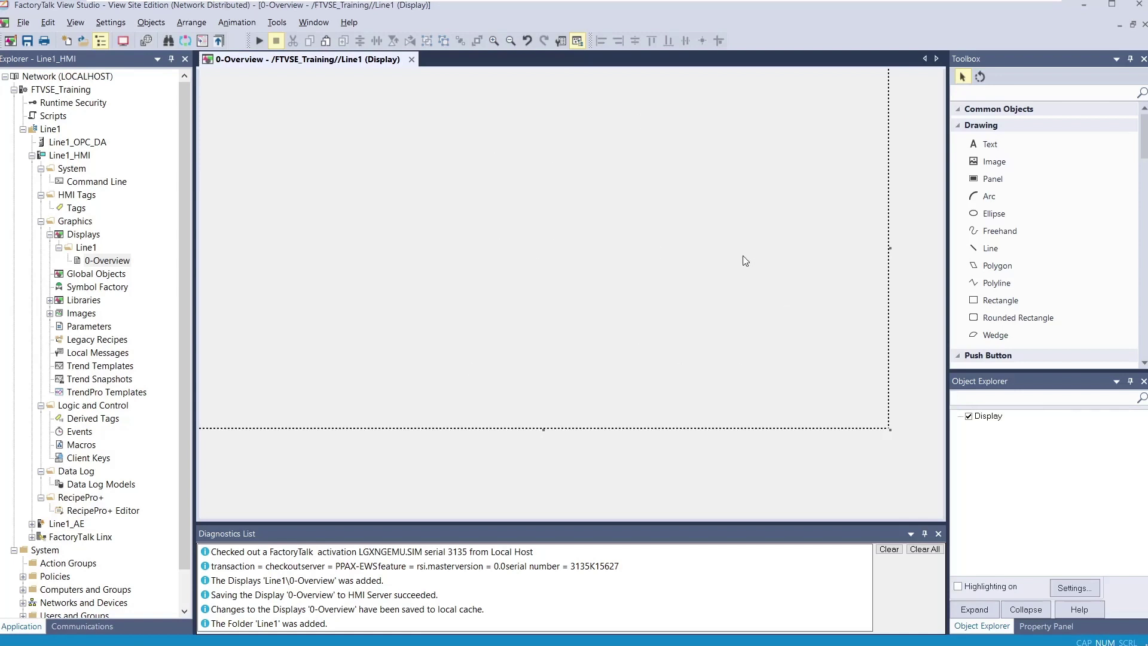
- Examine the Display Keys settings of the 0-Overview display and close them without changes
right_click(417, 166)
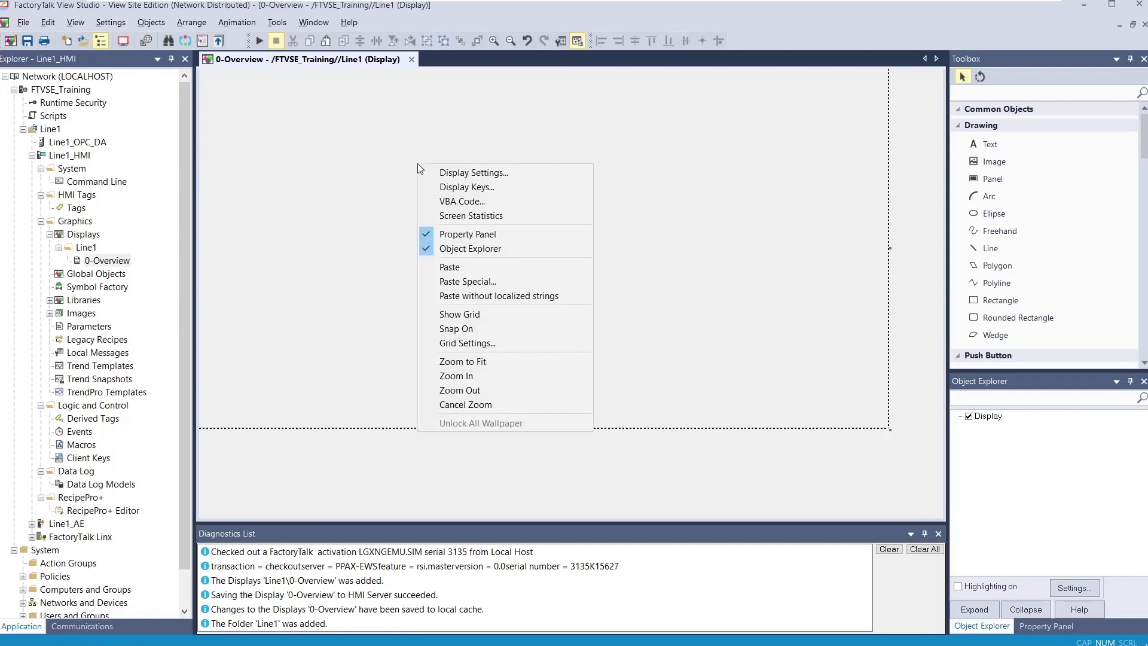
click(476, 190)
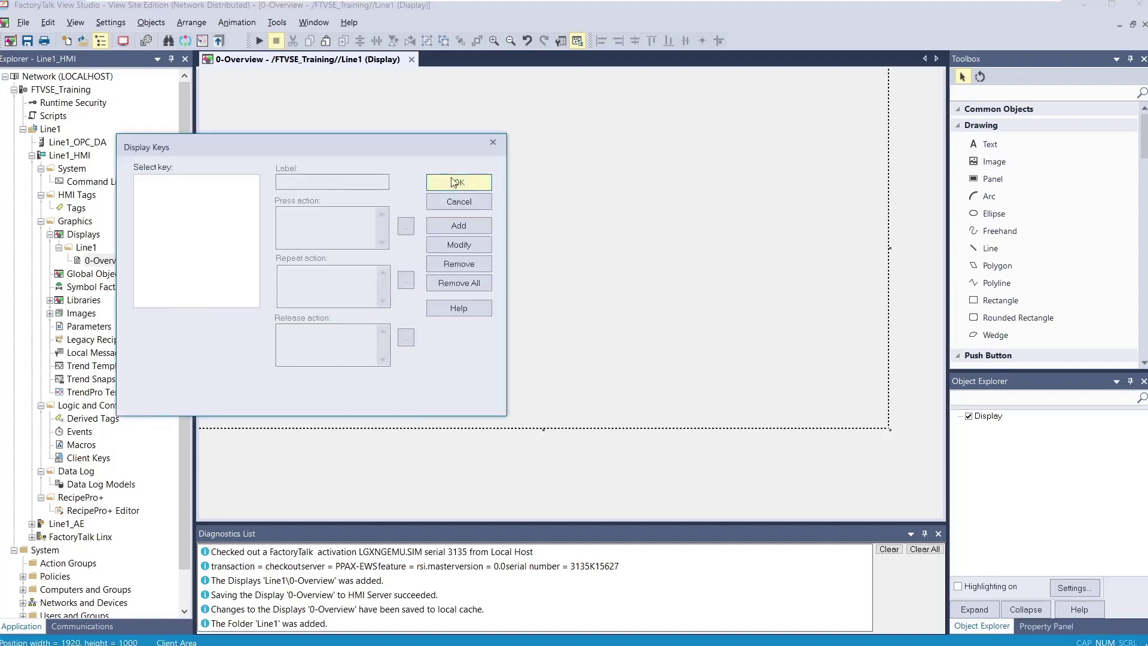
drag(323, 140, 468, 143)
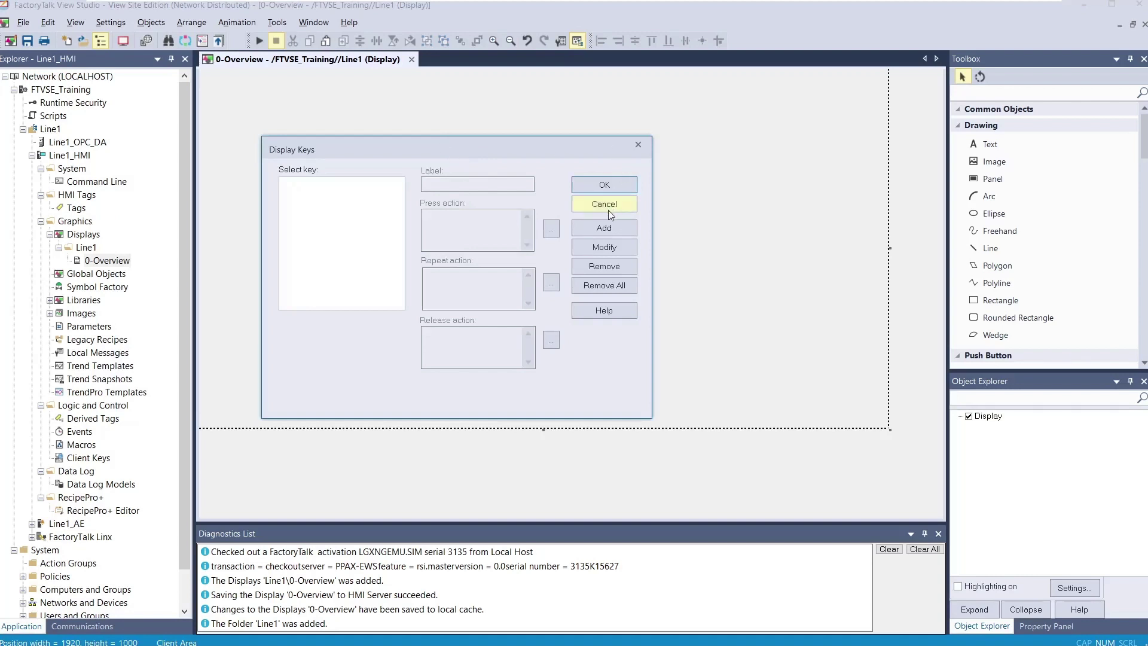
click(638, 145)
- Turn on snapping to the grid for the 0-Overview display
right_click(498, 181)
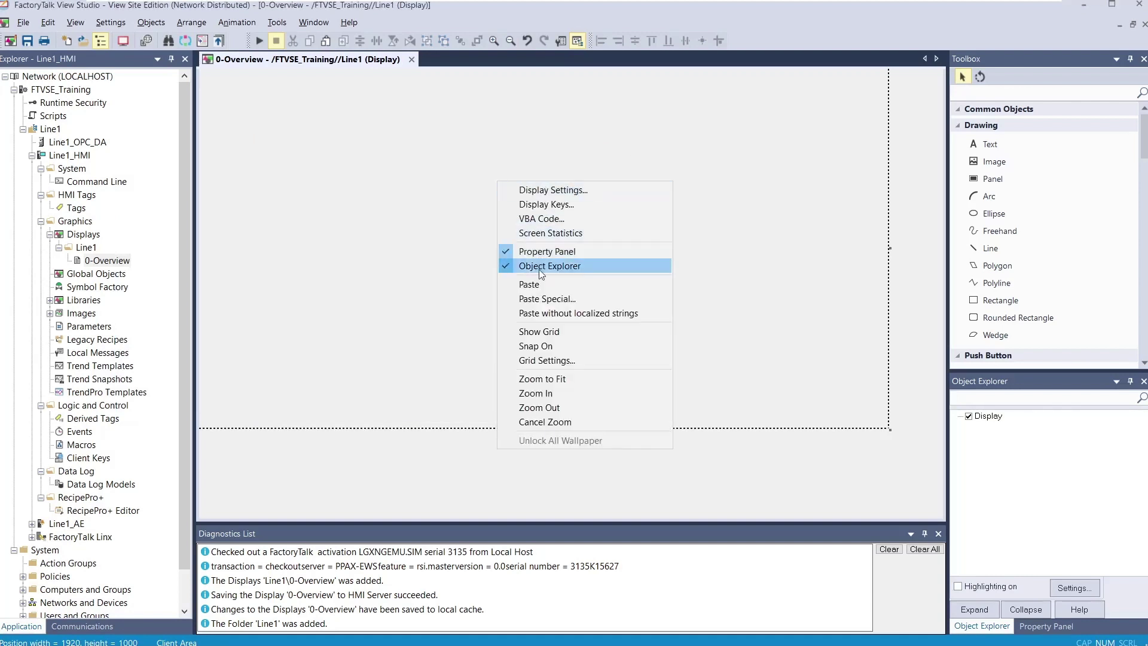
click(538, 347)
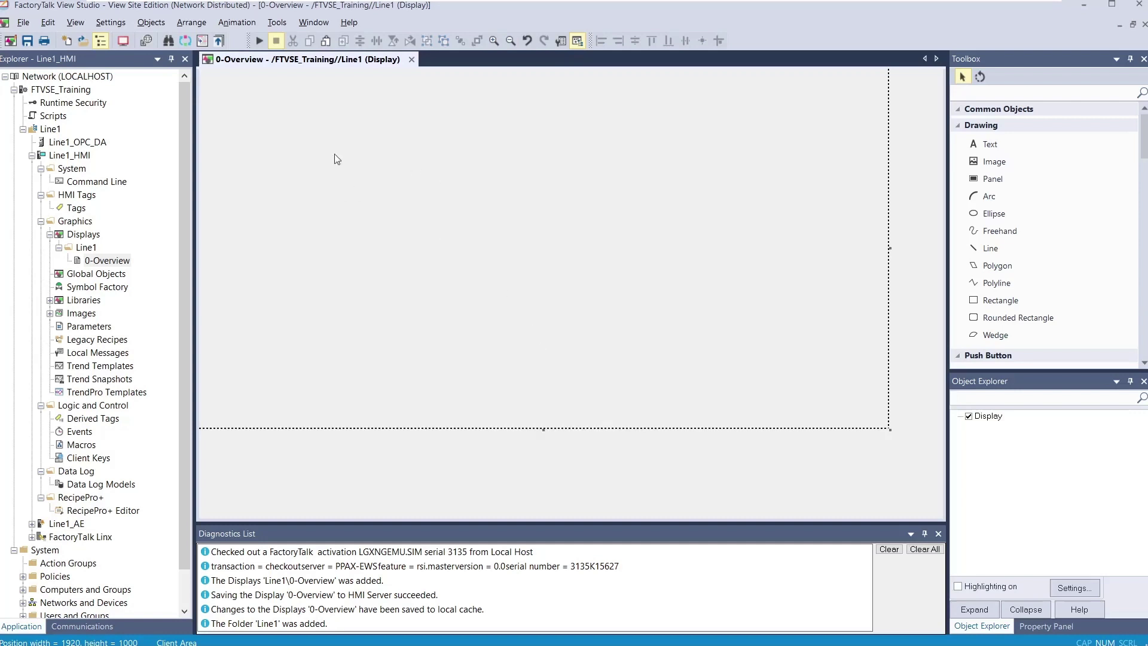
right_click(450, 192)
click(623, 154)
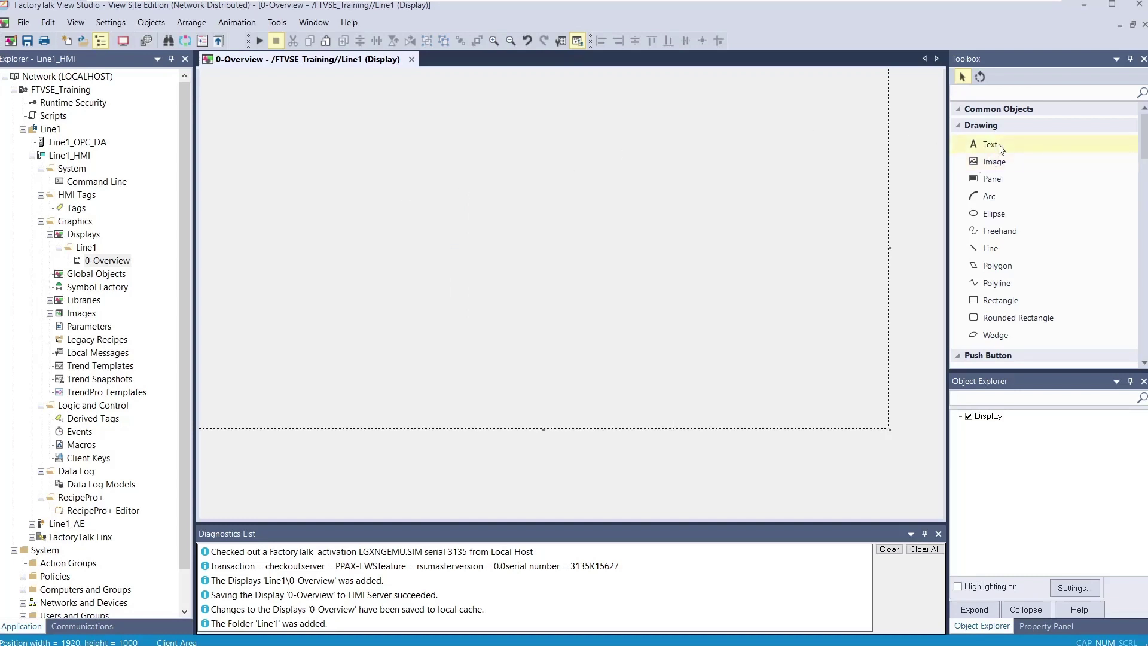
- Draw a panel about 210 wide and 160 high on the display and delete the stray thin panel
click(992, 178)
mouse_move(465, 176)
mouse_down()
mouse_move(543, 237)
mouse_move(461, 205)
mouse_move(422, 204)
mouse_up()
click(133, 346)
key(Return)
key(Escape)
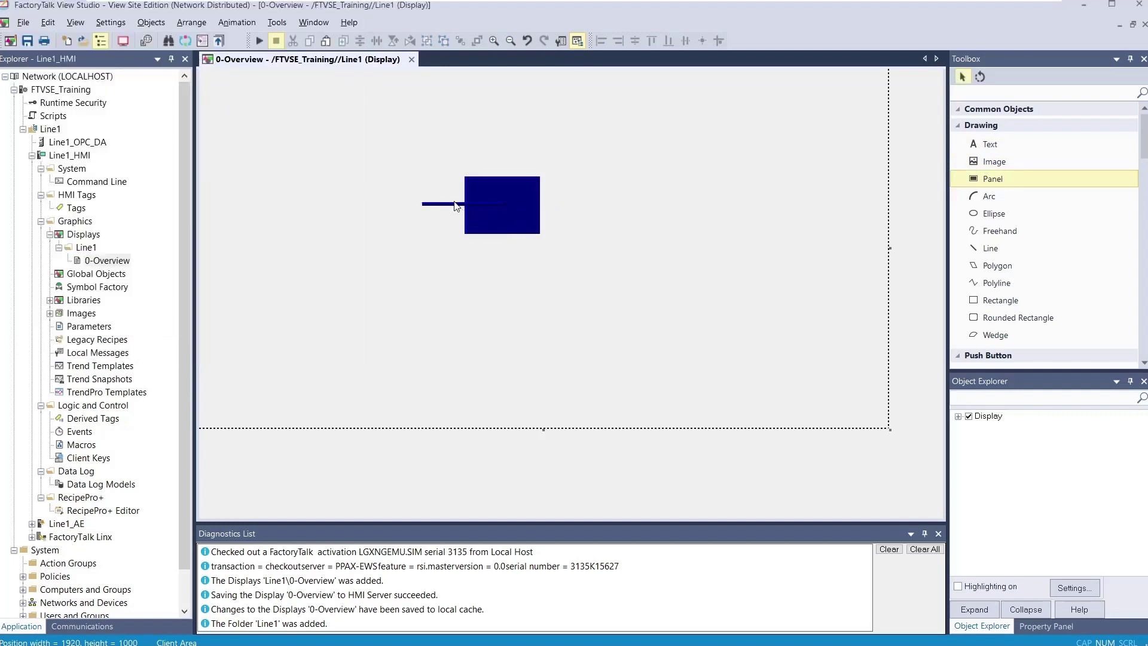
click(455, 206)
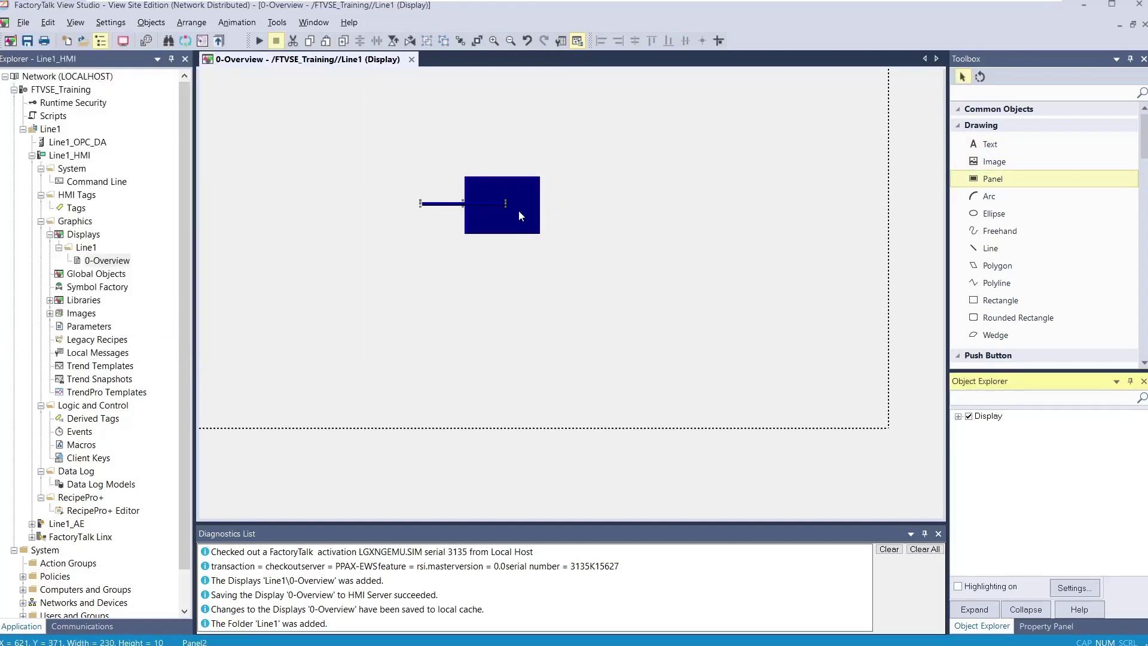
key(Delete)
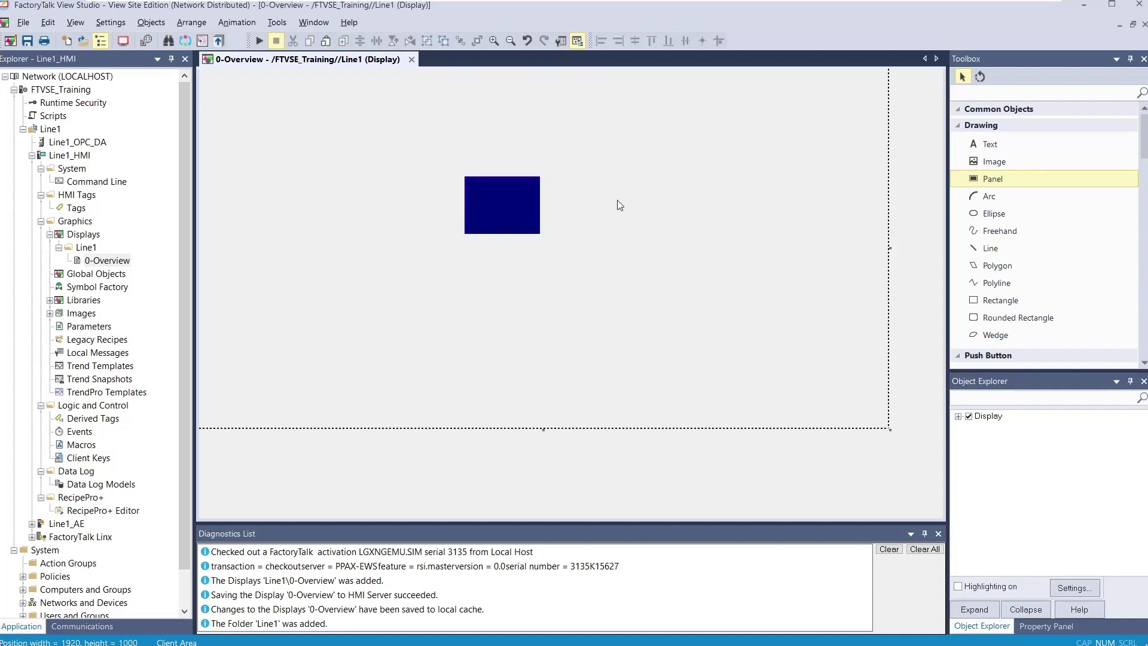
- Move the blue panel with snapping active to about X 450, Y 230
click(505, 233)
drag(483, 210, 439, 200)
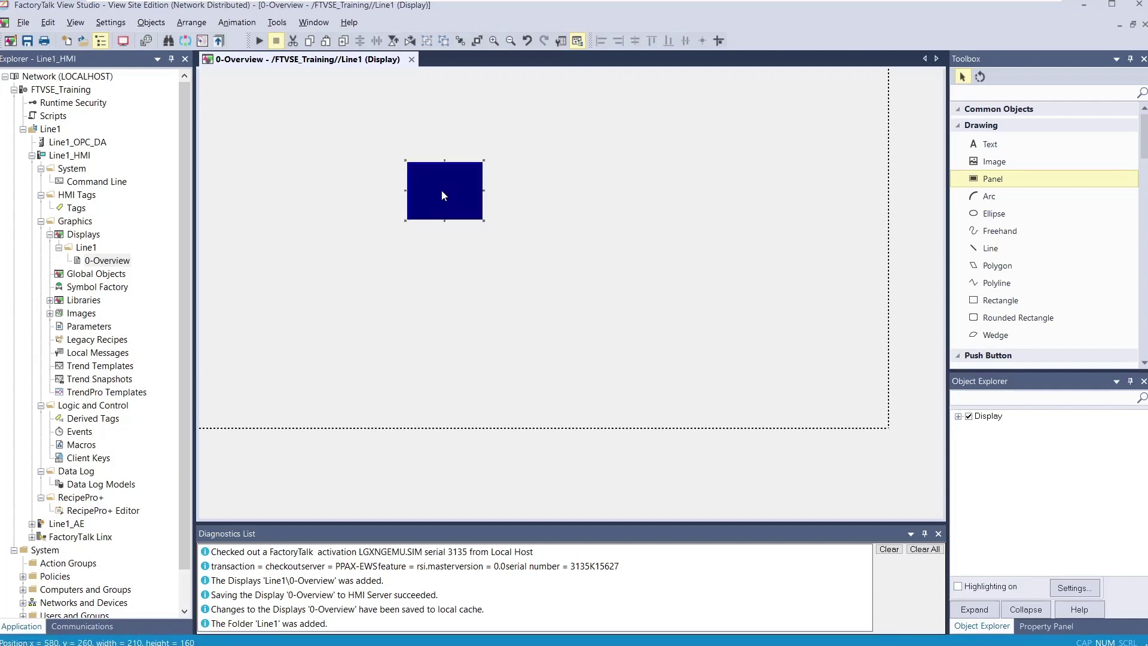
click(568, 195)
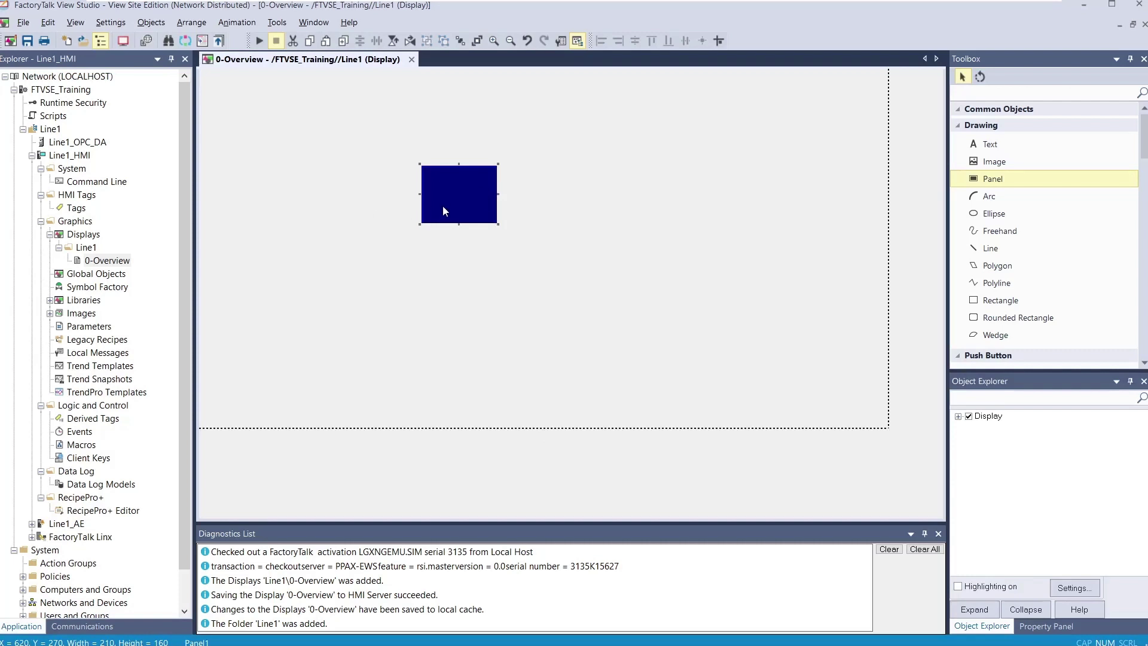
drag(452, 211, 394, 195)
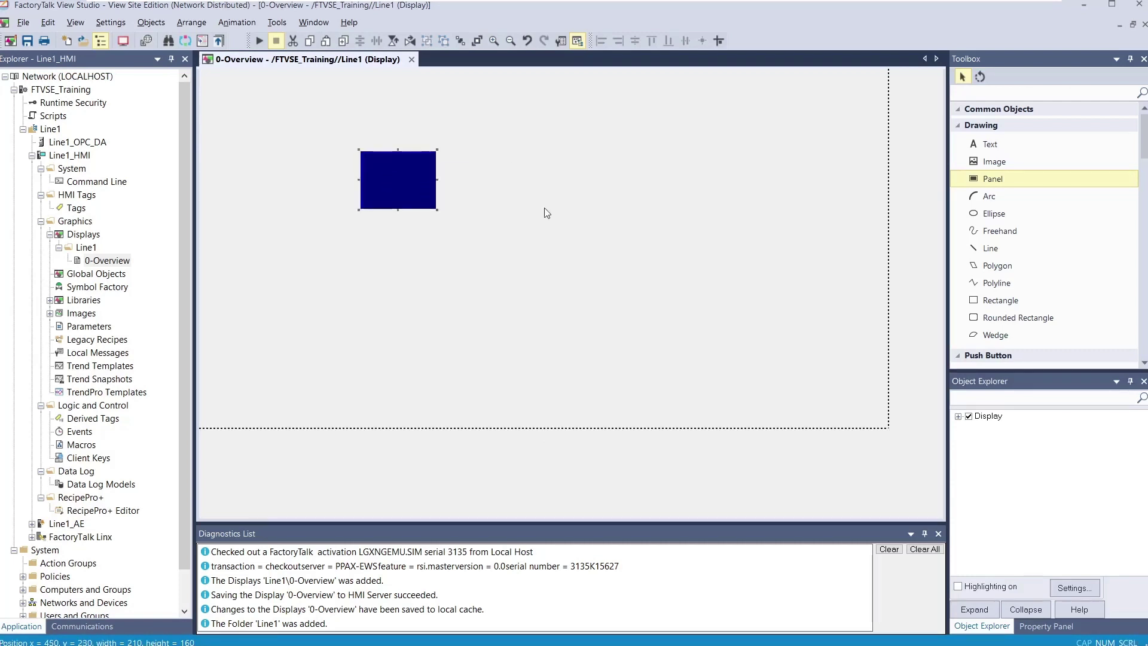
- Review the grid settings, accept them as they are, and show the grid on the display
right_click(506, 179)
click(550, 364)
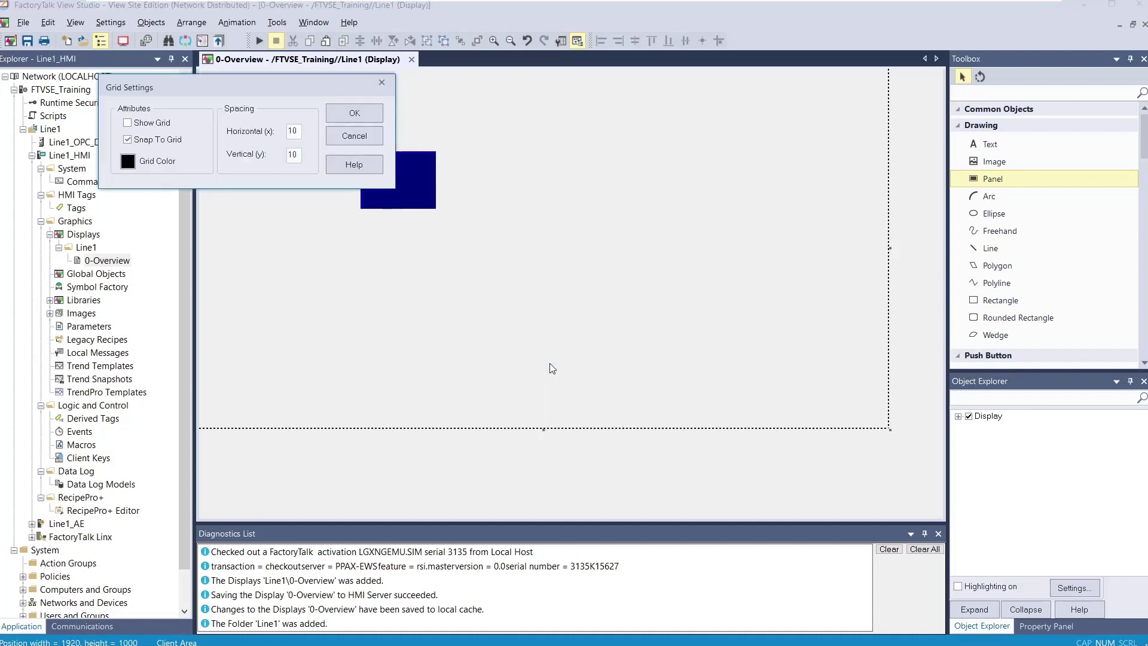
drag(225, 87, 650, 220)
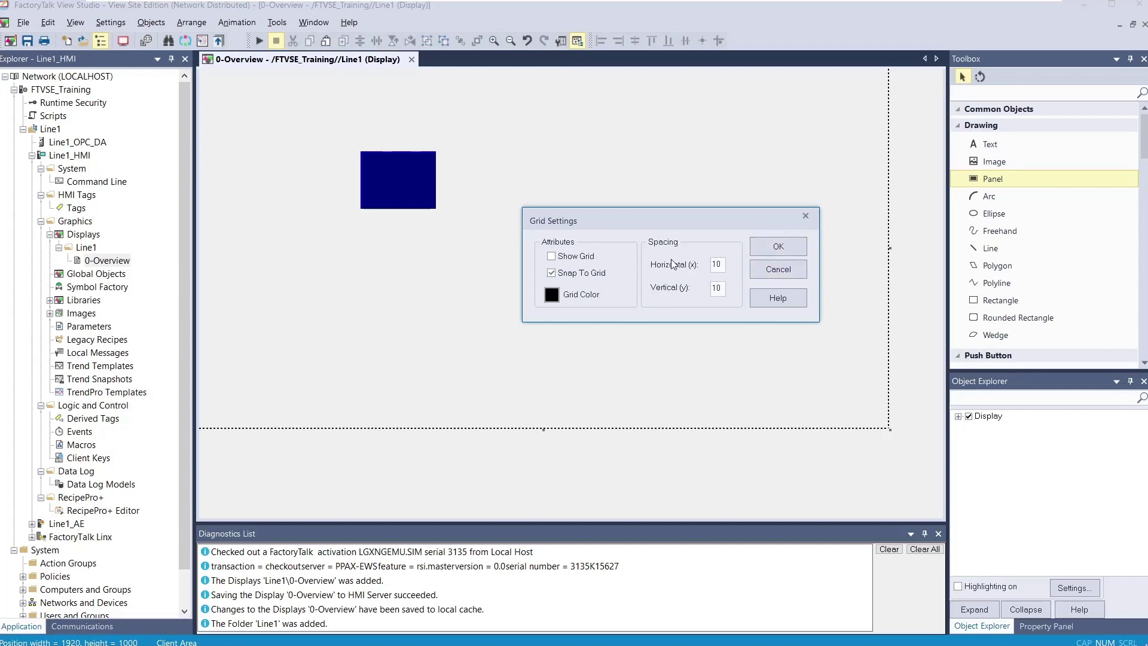
click(779, 247)
right_click(618, 239)
click(660, 387)
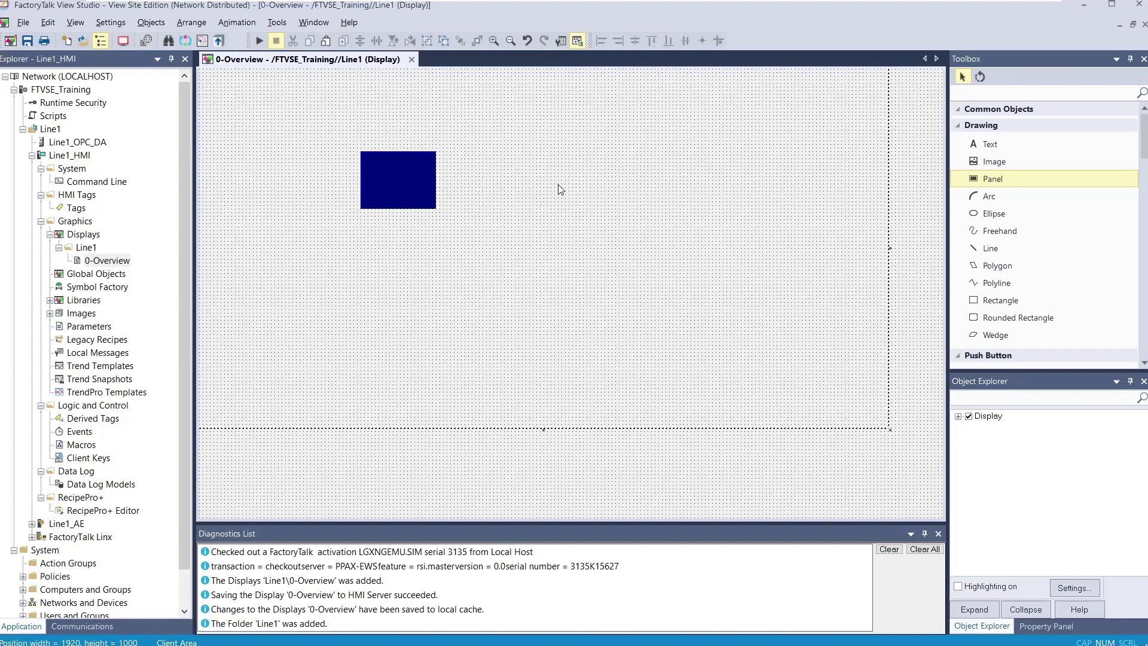
- Set the grid spacing to 50 both horizontally and vertically
right_click(566, 186)
click(612, 367)
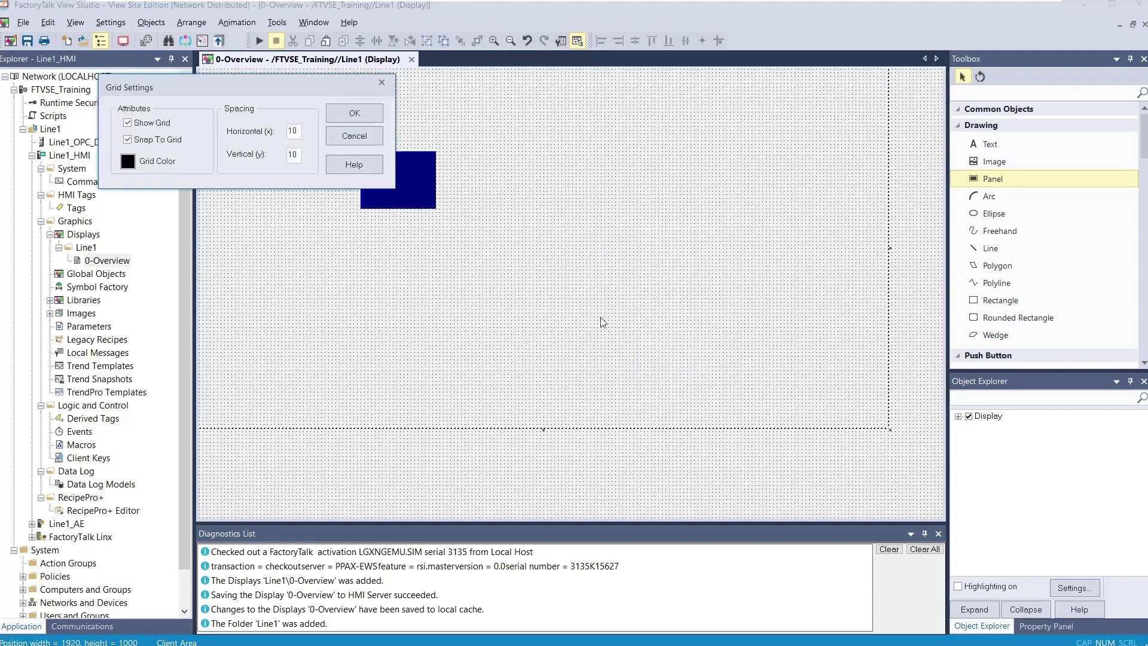
drag(305, 87, 544, 253)
click(582, 290)
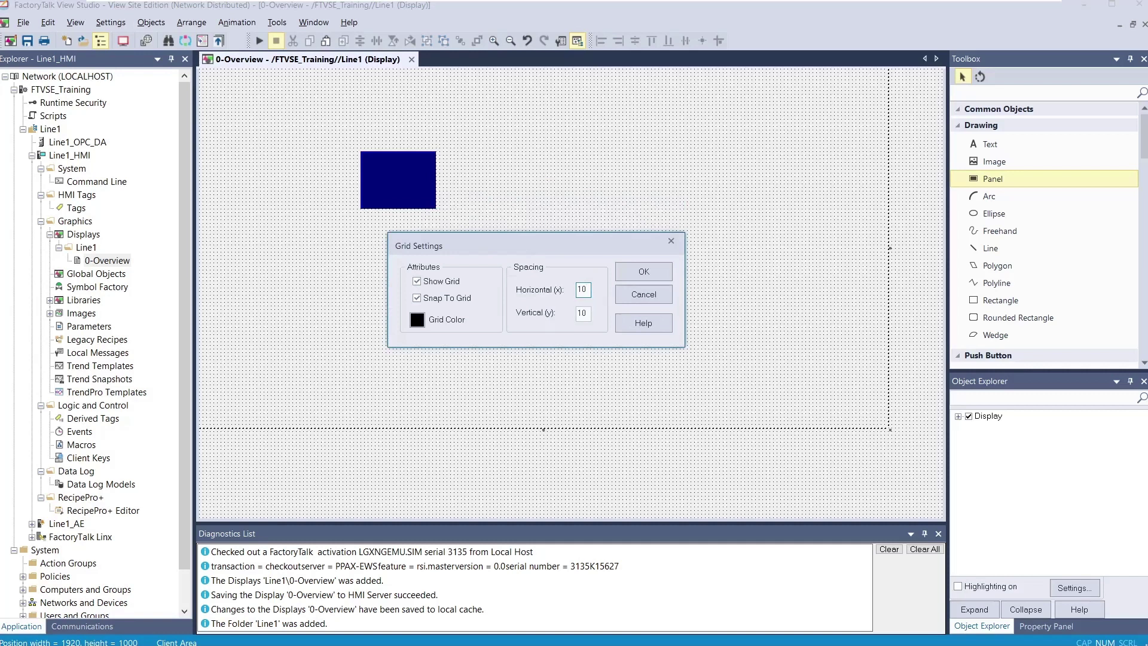
click(586, 312)
key(shift+Tab)
text(5)
key(Tab)
text(50)
click(637, 274)
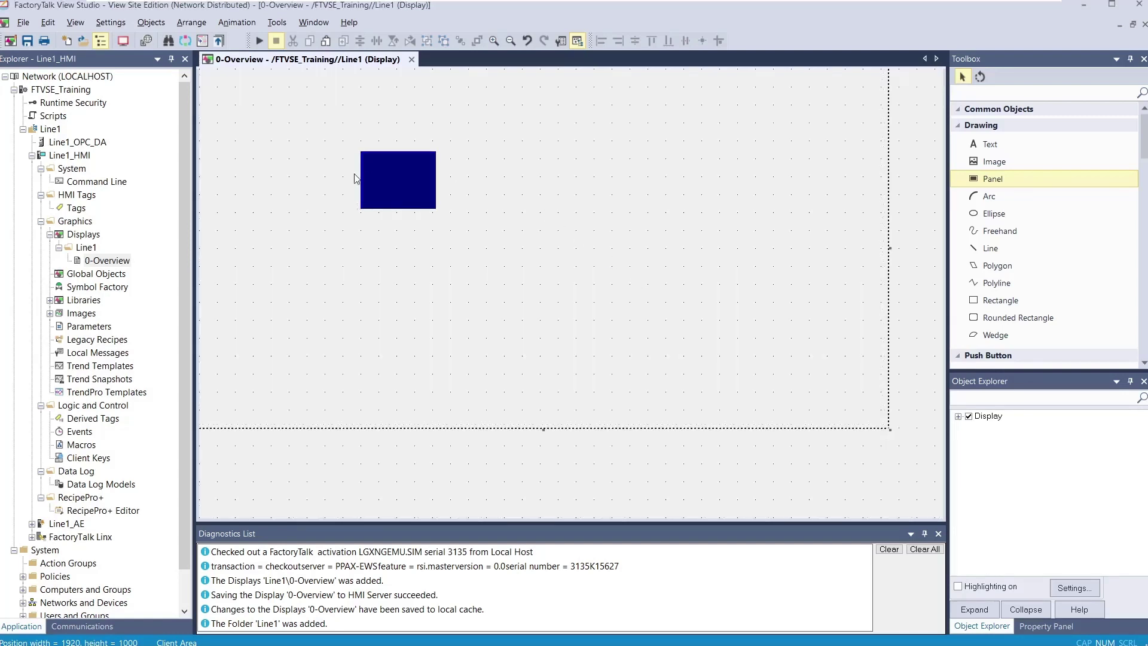
- Move the panel slightly upward with the coarse grid active, then turn off snapping to the grid
mouse_move(398, 187)
mouse_down()
mouse_move(383, 181)
mouse_move(438, 174)
mouse_move(399, 148)
mouse_move(392, 177)
mouse_move(375, 172)
mouse_move(392, 173)
mouse_move(399, 191)
mouse_move(396, 164)
mouse_up()
click(485, 169)
right_click(517, 176)
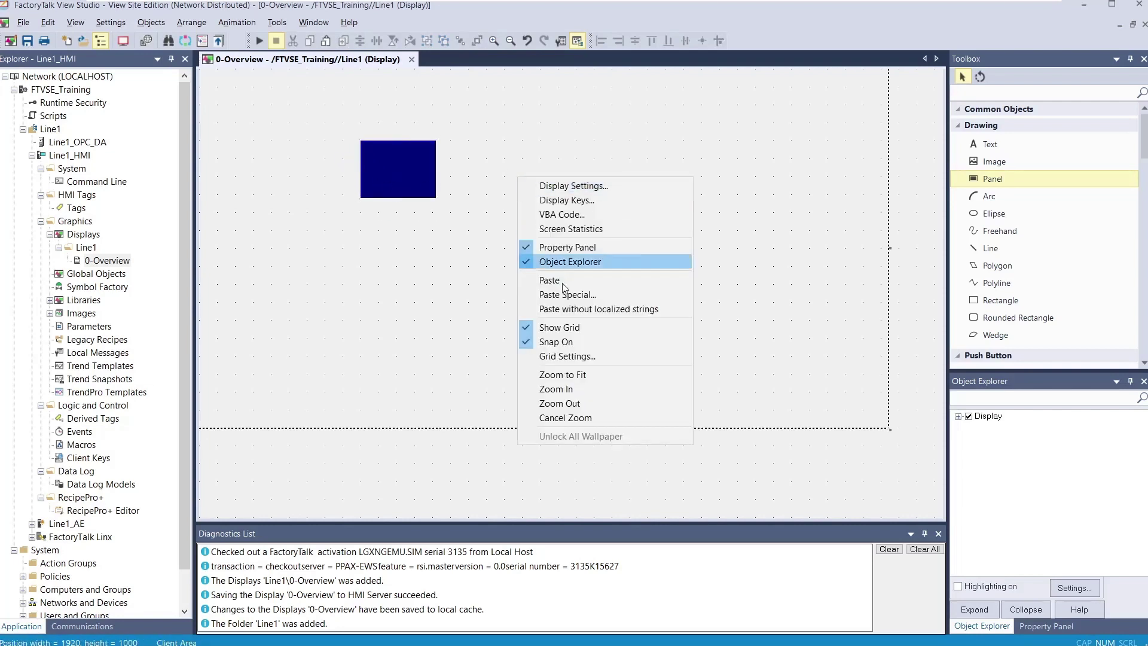
click(541, 342)
- Move the panel freely without snapping to about X 605, Y 239 and leave it selected
mouse_move(402, 178)
mouse_down()
mouse_move(395, 166)
mouse_move(388, 187)
mouse_up()
right_click(539, 187)
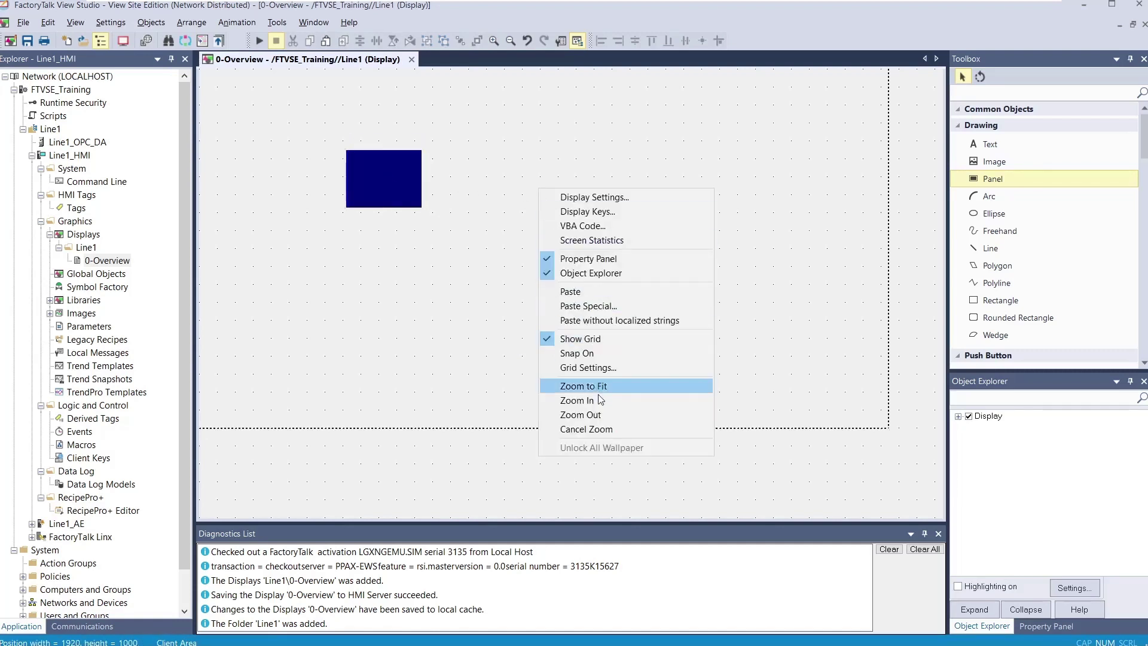
click(357, 243)
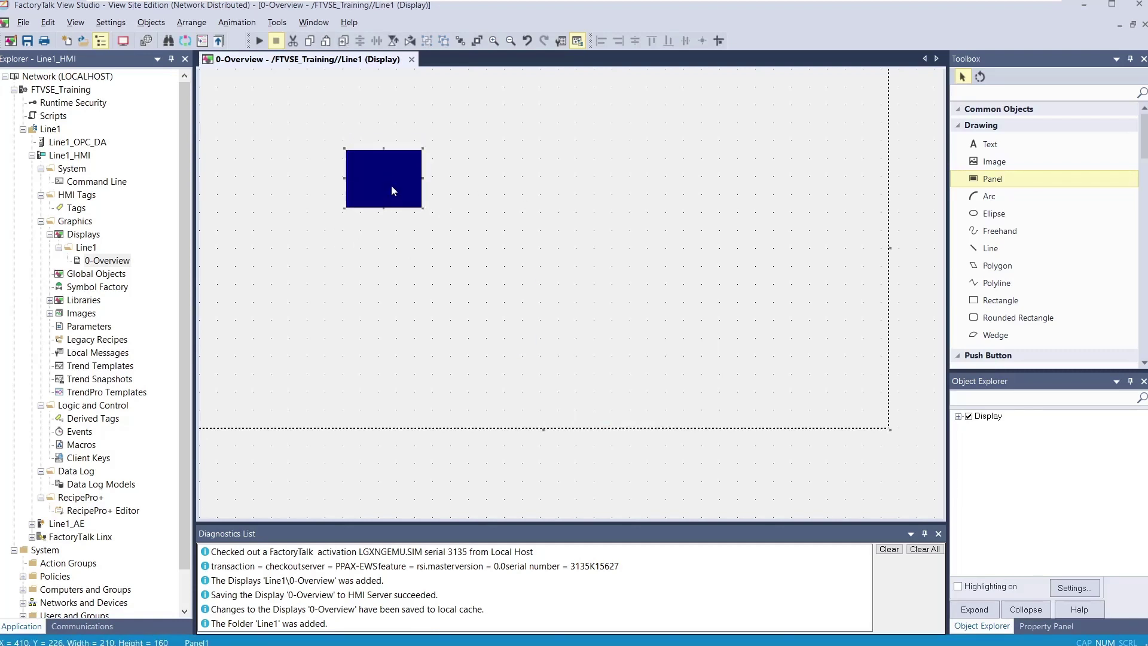
drag(391, 185, 452, 182)
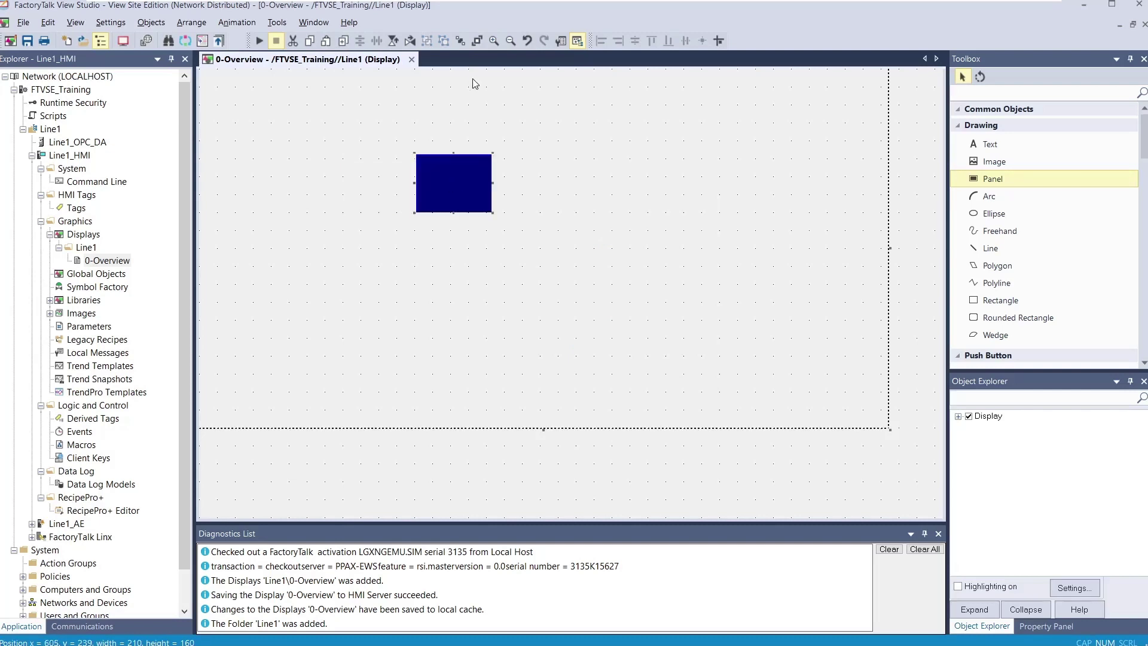
click(658, 126)
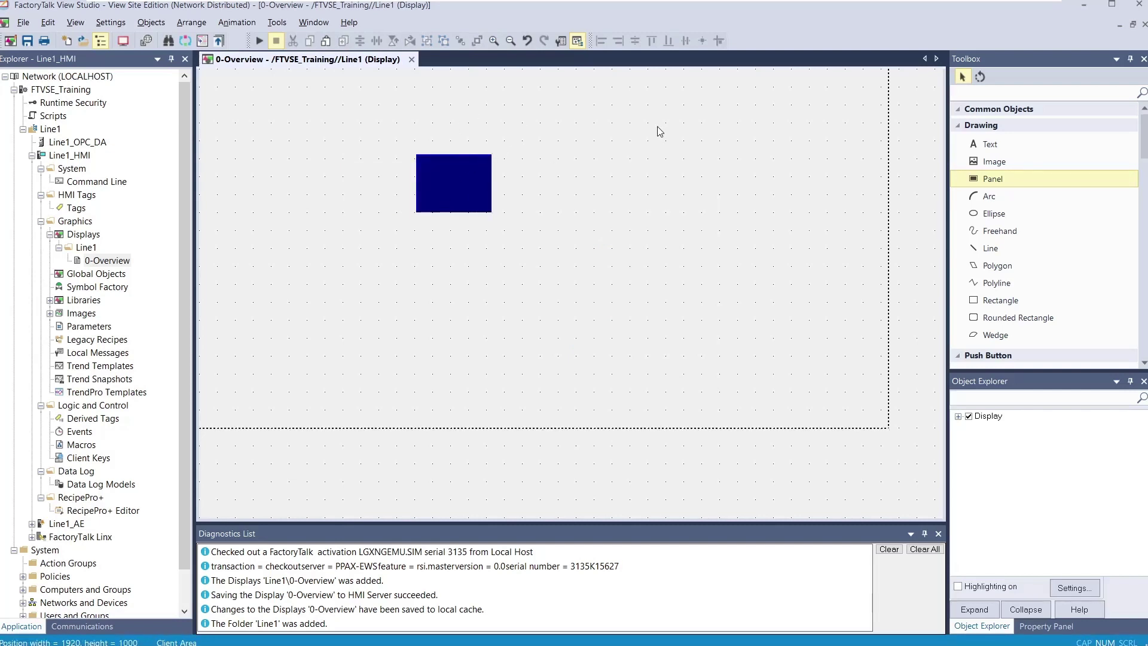
click(471, 180)
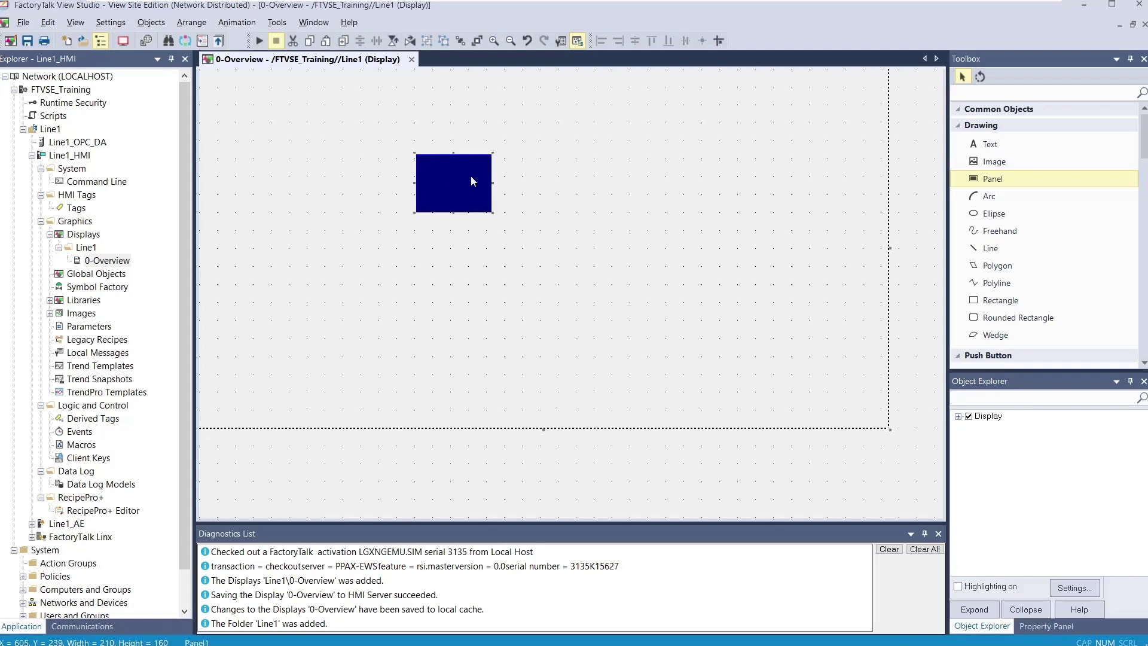
click(544, 147)
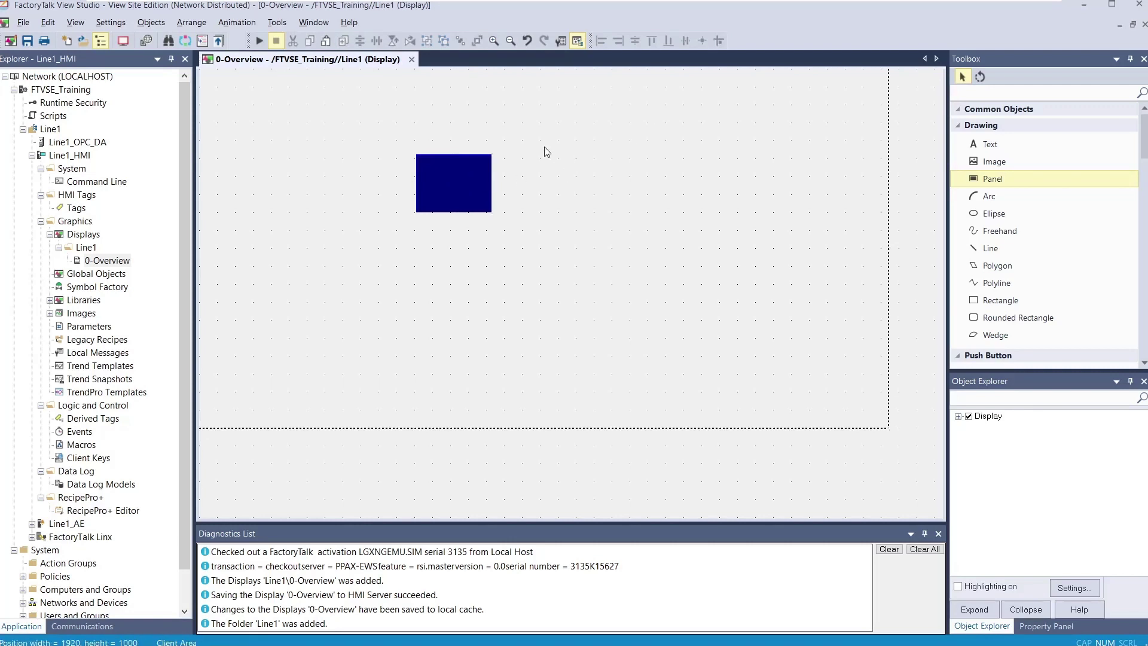
click(465, 186)
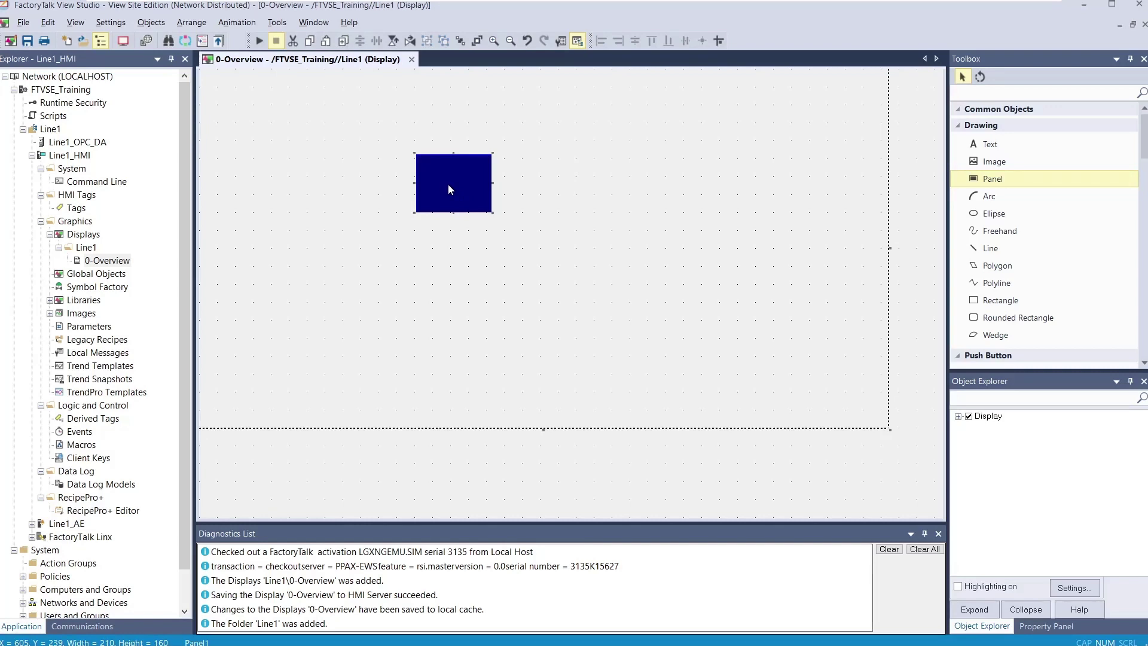
- Reposition the dark blue panel in small free movements without grid snapping, ending at about X 576, Y 243
drag(448, 184, 458, 189)
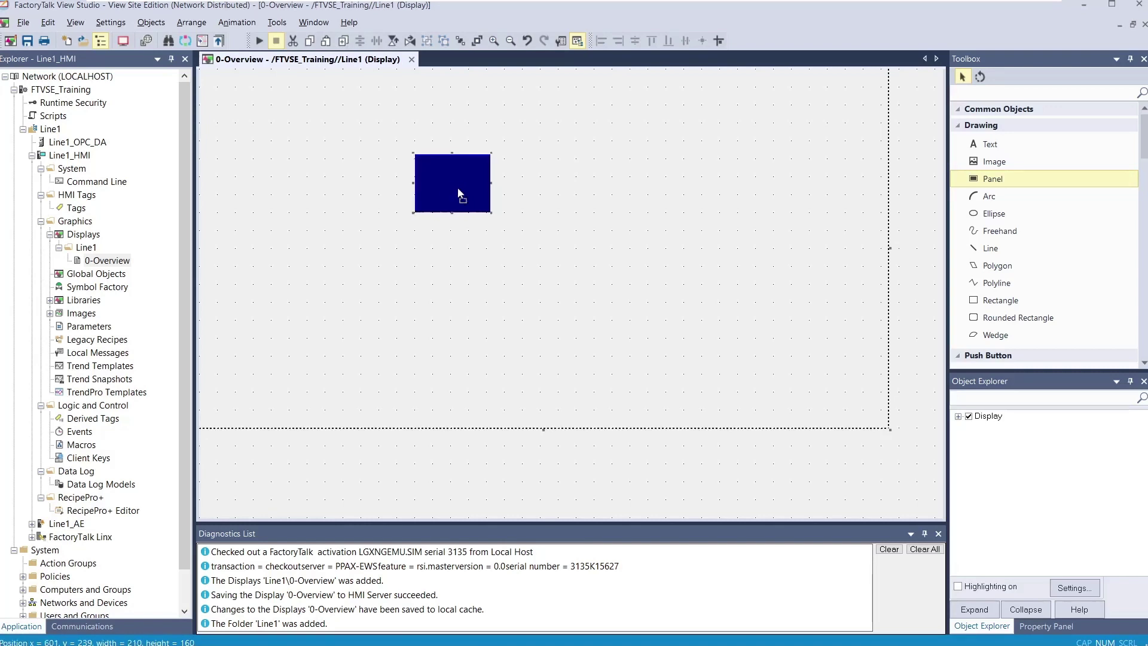
key(Escape)
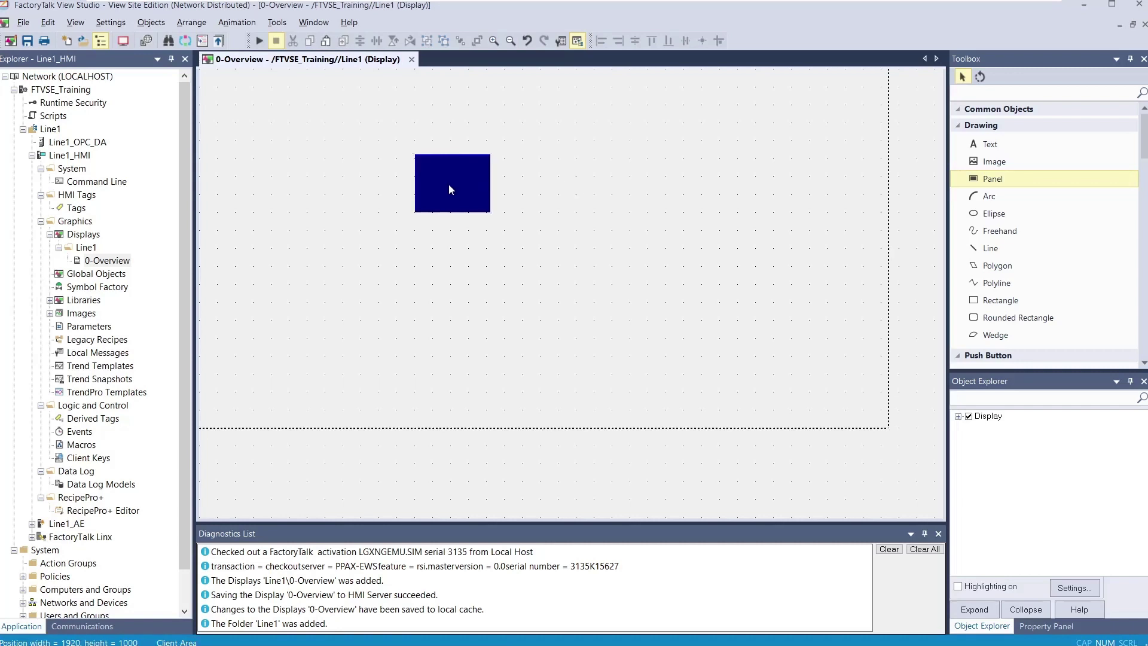
click(450, 190)
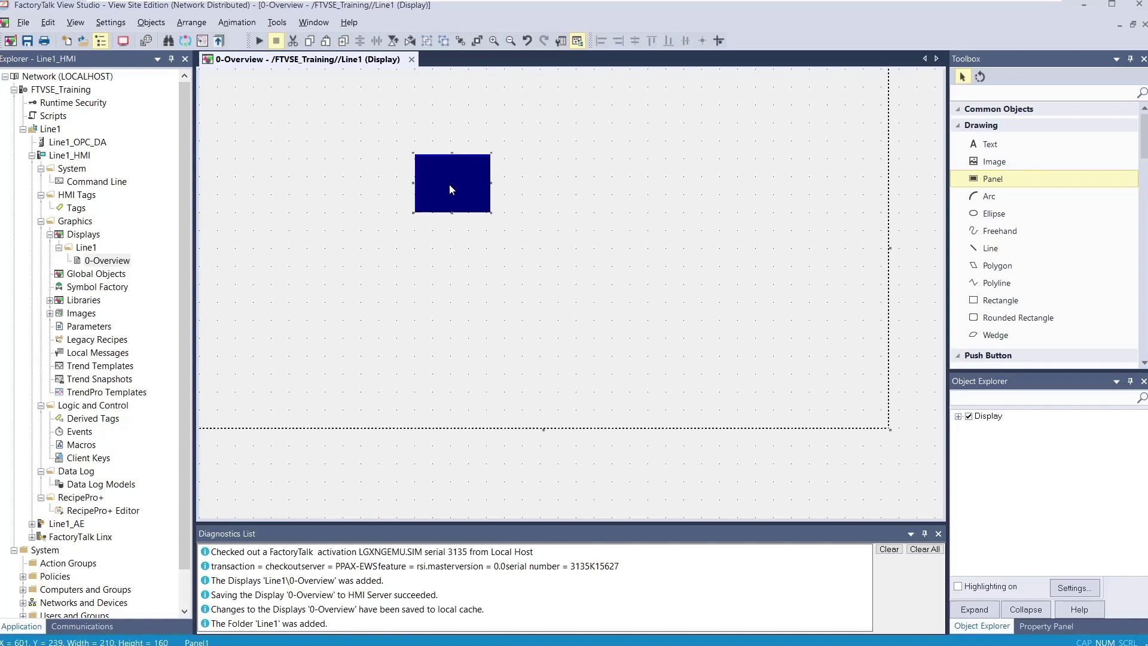
drag(450, 189, 460, 195)
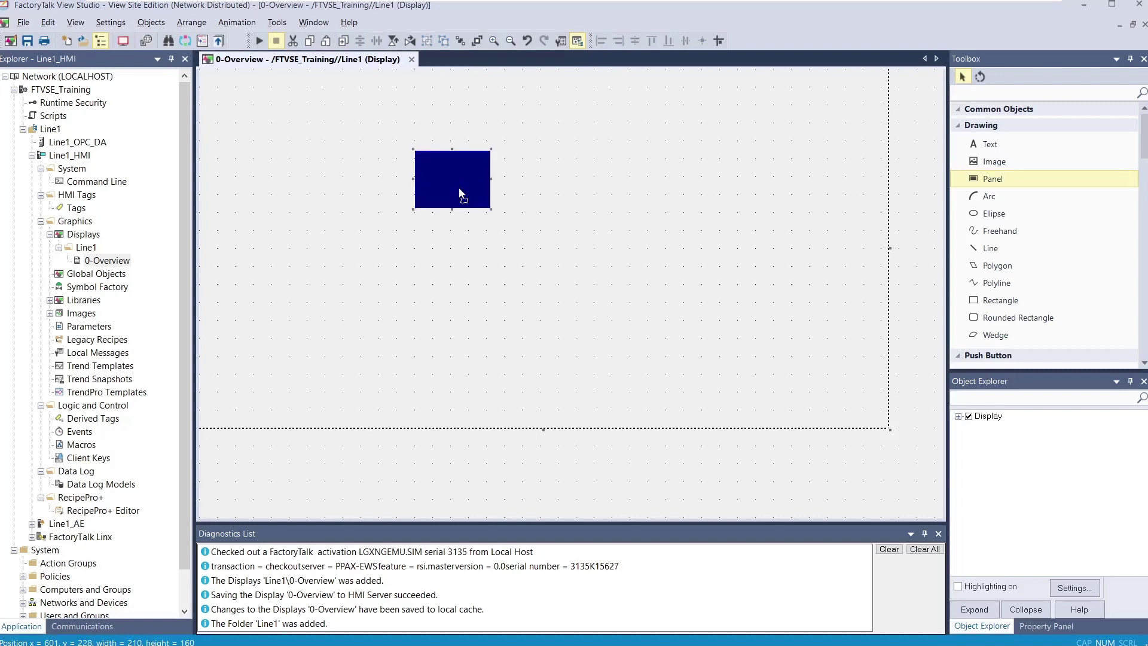
mouse_move(459, 183)
mouse_down()
mouse_move(432, 174)
mouse_move(449, 189)
mouse_up()
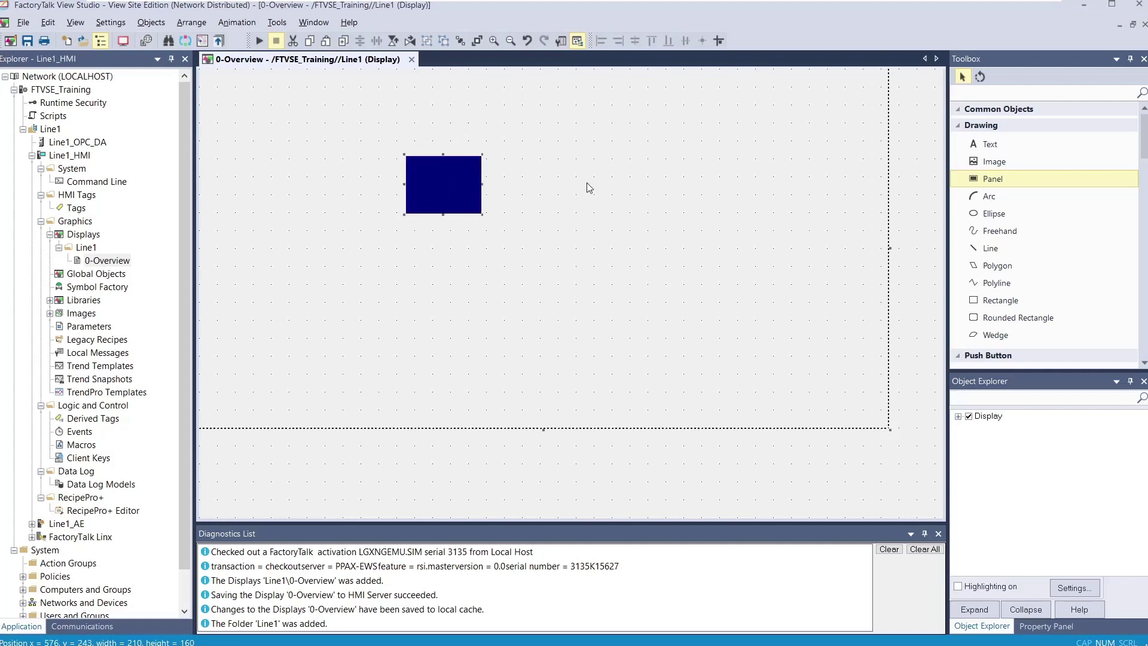
- Zoom the 0-Overview display to fit the editing window
right_click(612, 192)
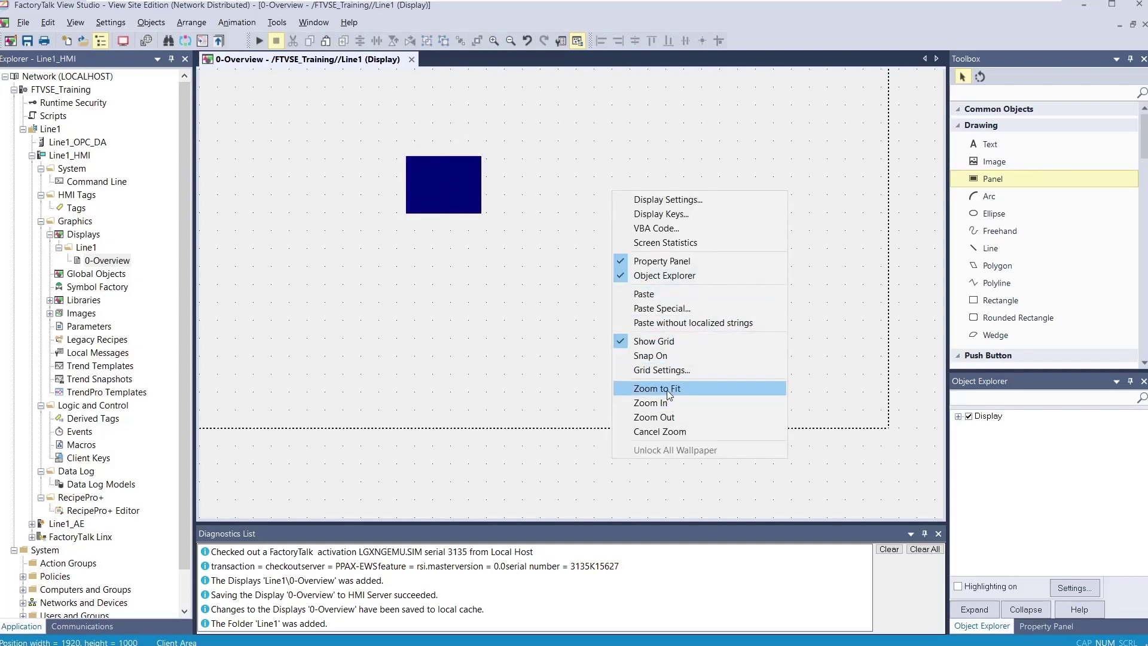
click(670, 390)
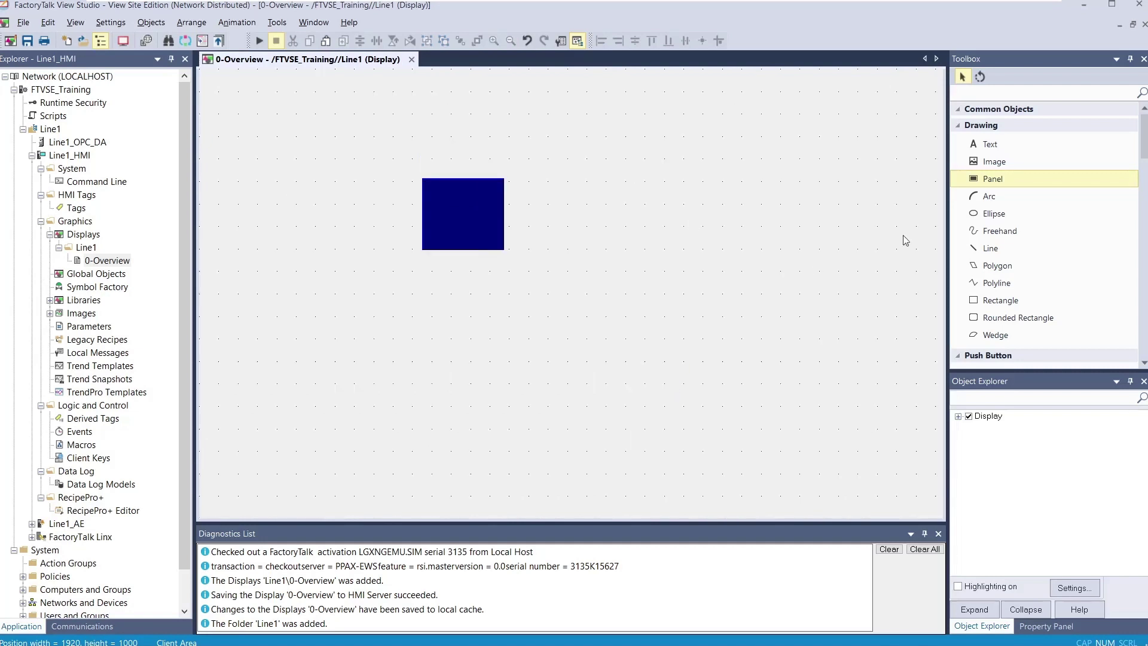